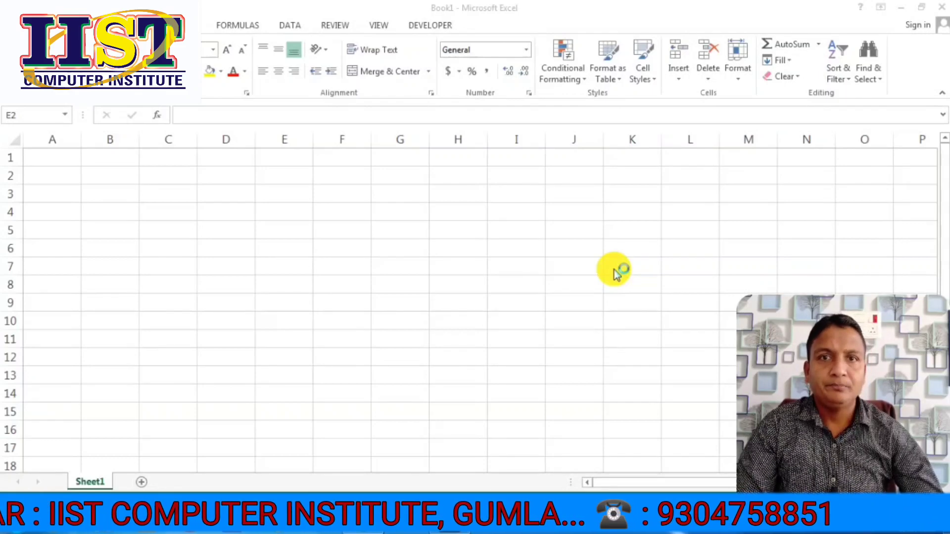
Step: Enter the column headings Name, Word, Excel, Power Point and Internet in cells A1 to E1
key(ctrl+Home)
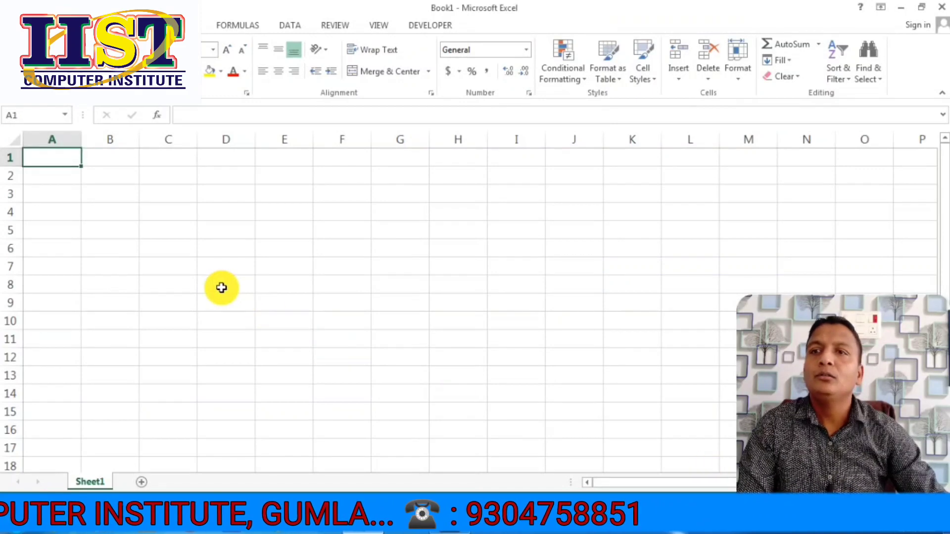
text(Name)
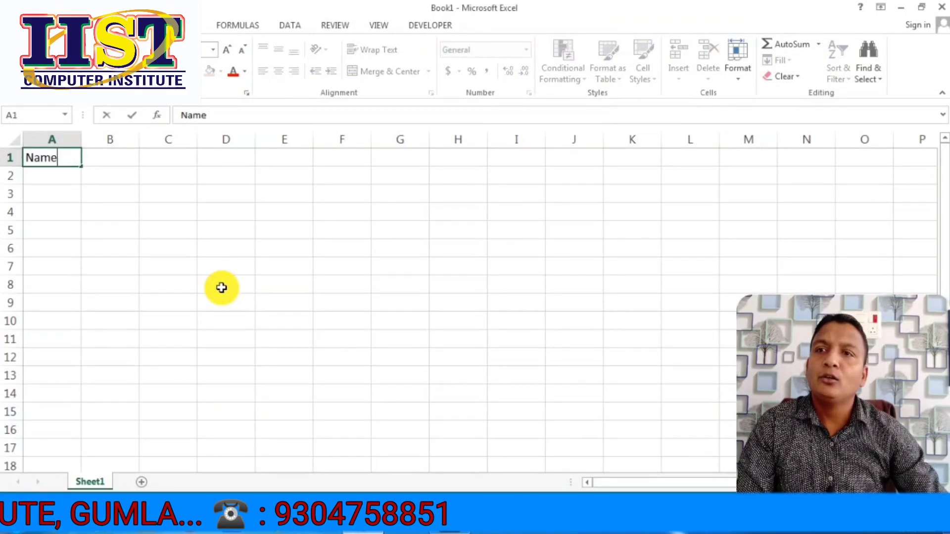
key(Tab)
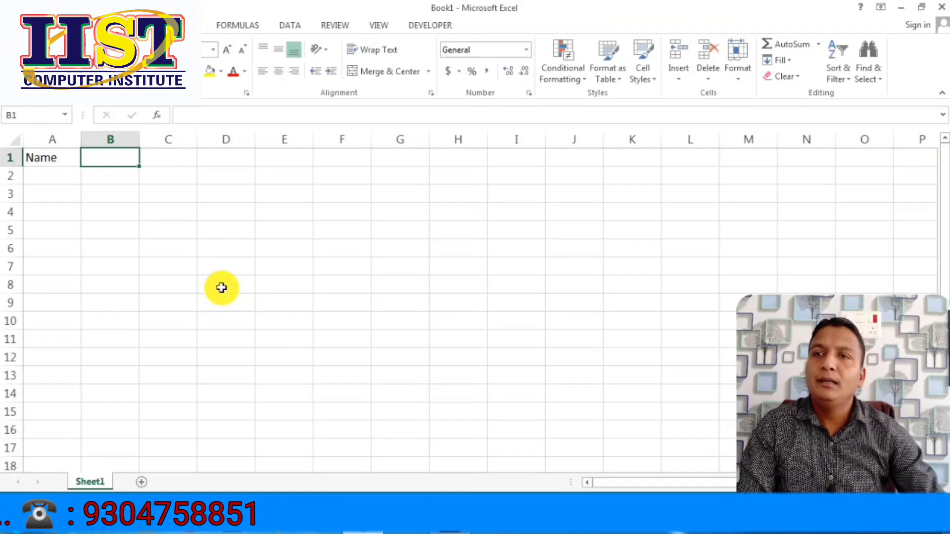
text(Word)
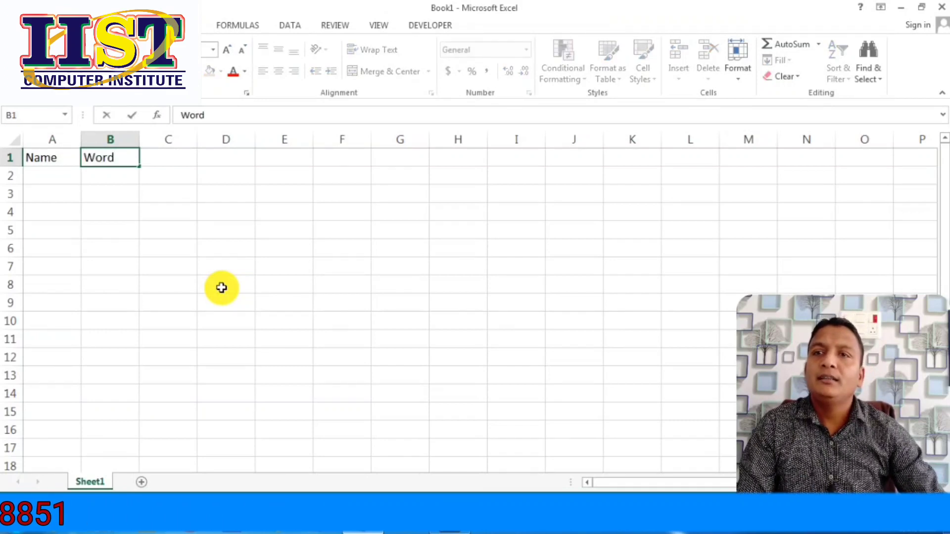
key(Tab)
text(Ex)
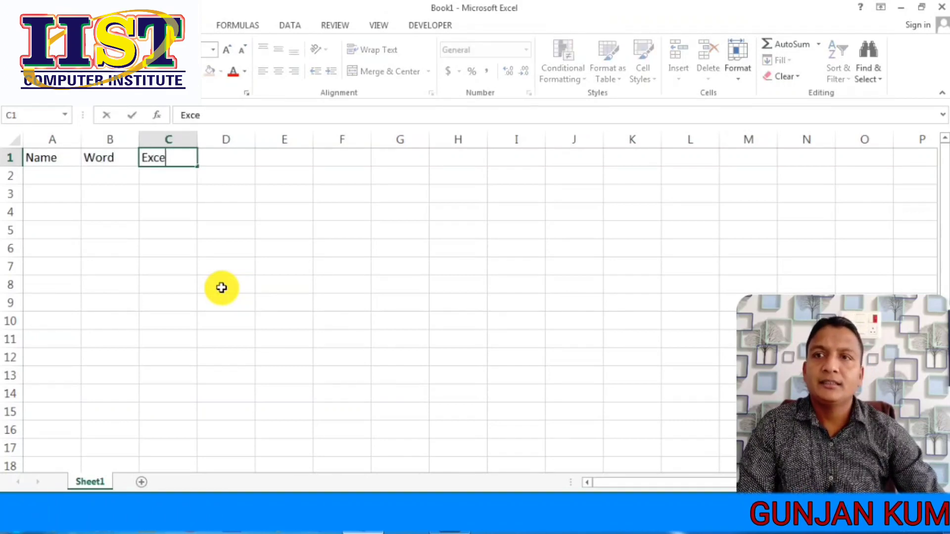
key(Tab)
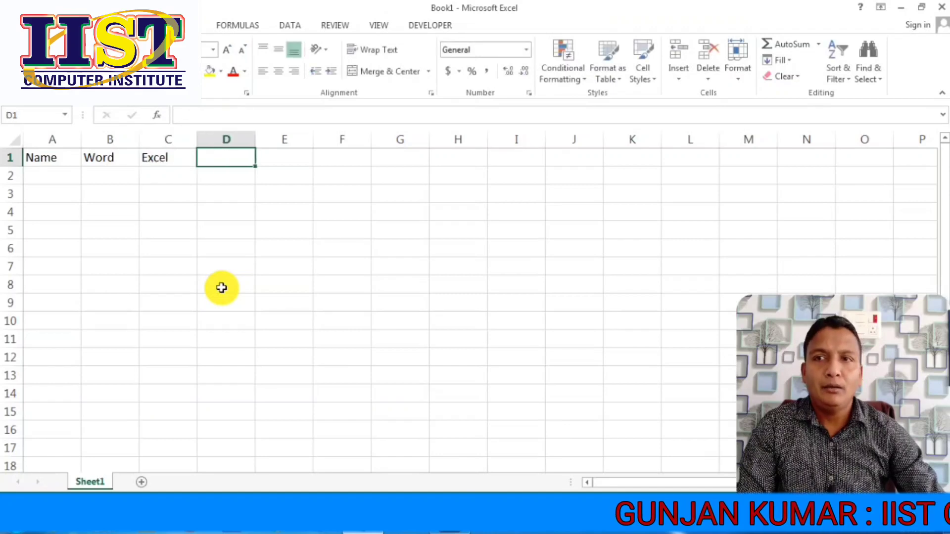
text(Power Point)
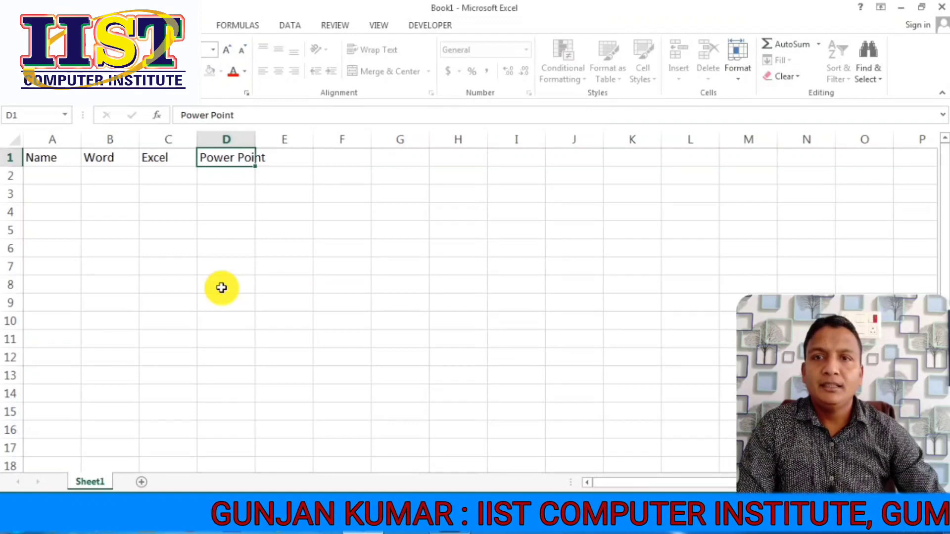
key(Tab)
text(Internet)
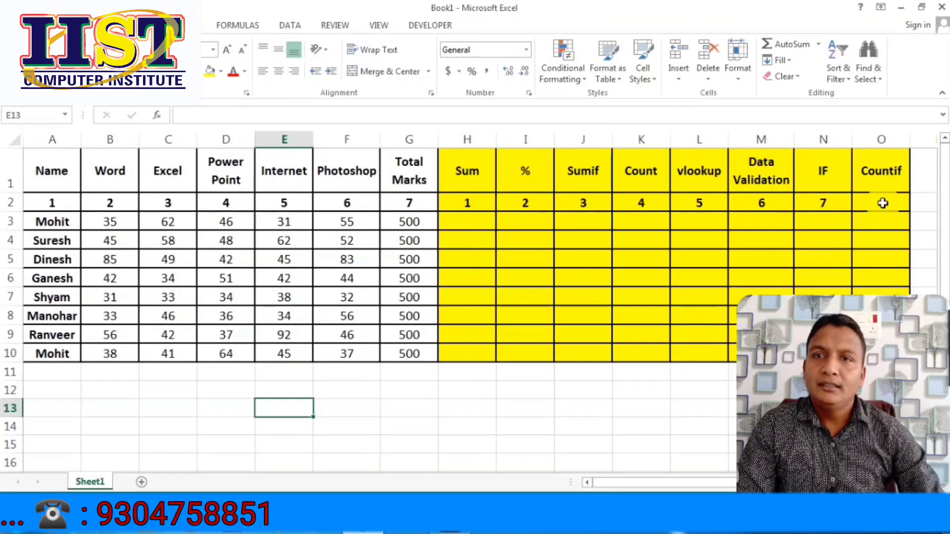
Step: Total the first student's marks in H3 using AutoSum over the range B3:F3
click(463, 225)
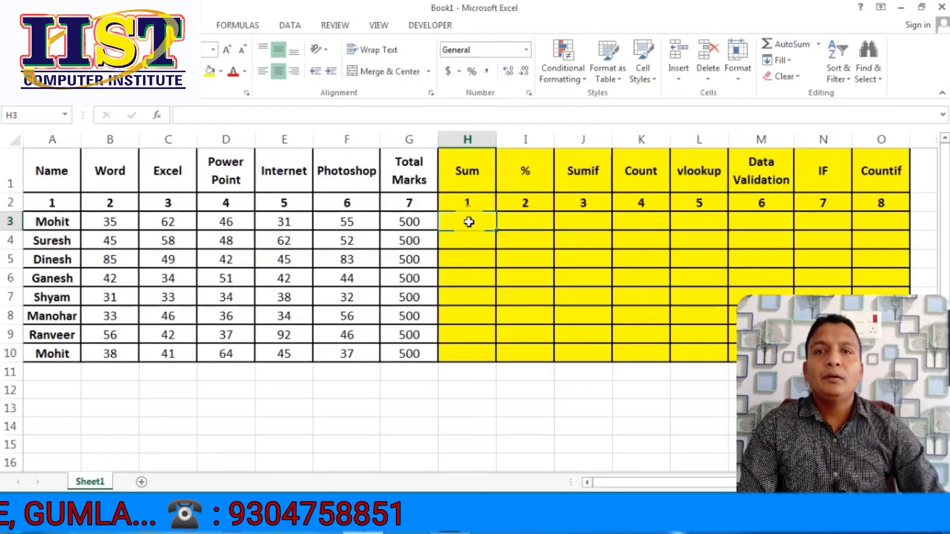
click(782, 54)
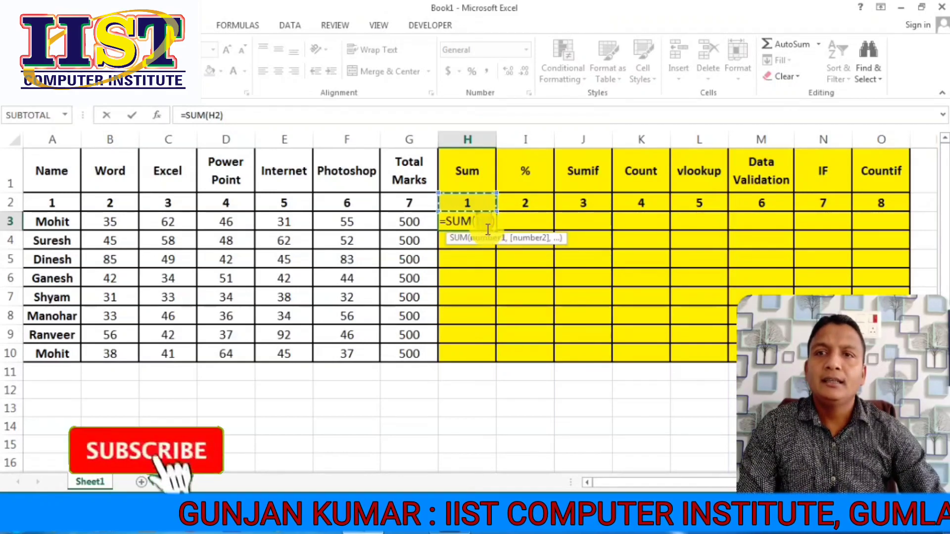
click(110, 222)
drag(142, 223, 350, 225)
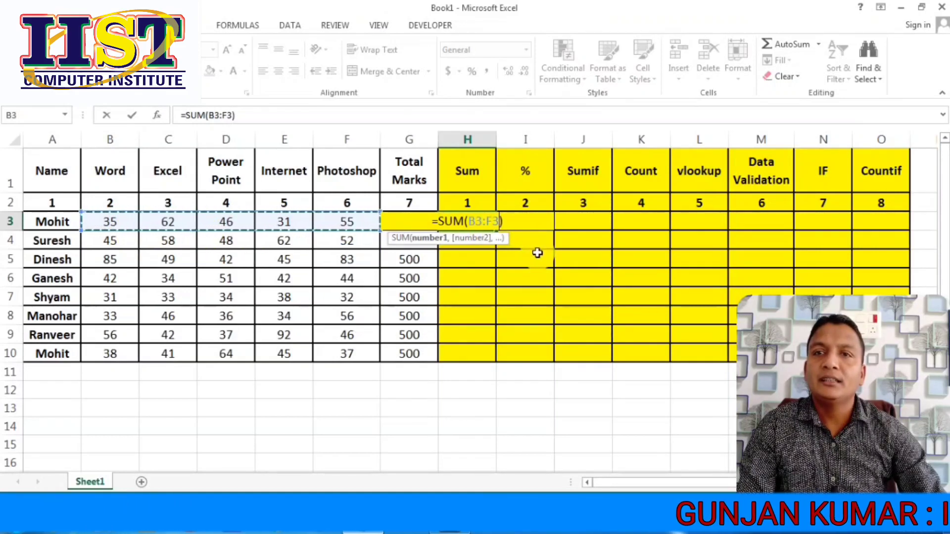
key(Return)
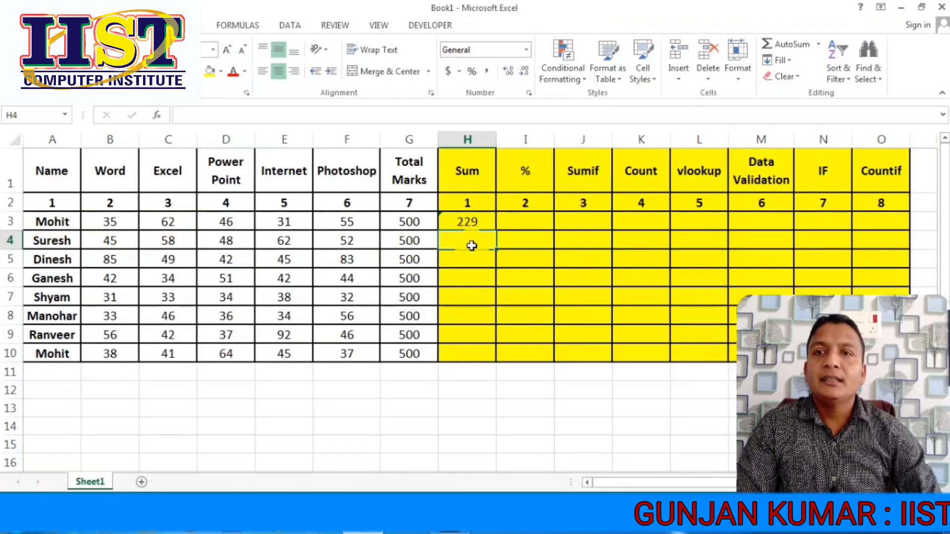
Step: Enter the formula =sum(B4:F4) in H4 to total the second student's marks
text(=)
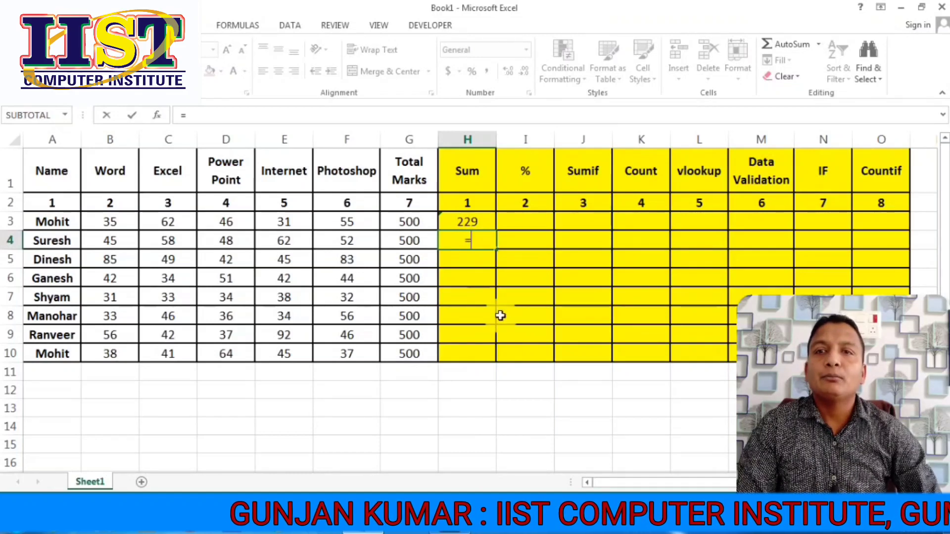
text(sum)
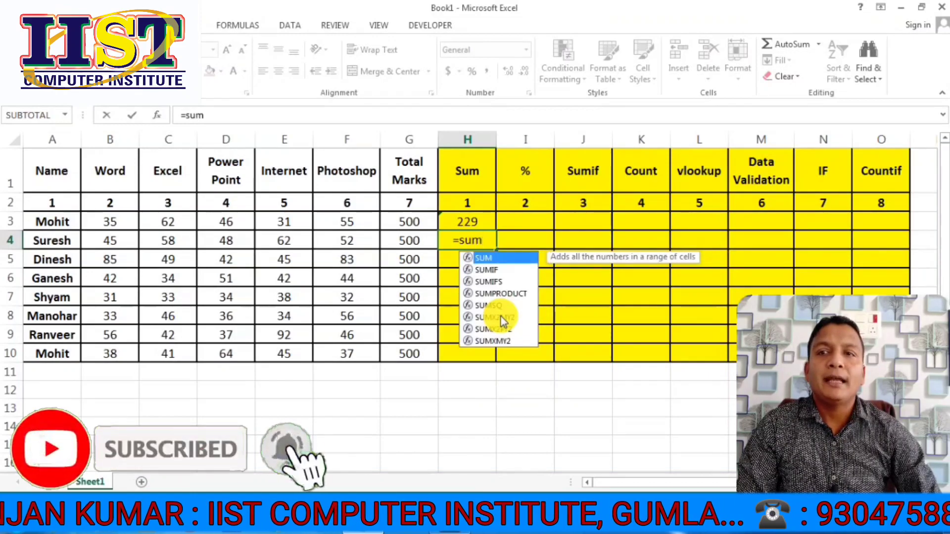
text(()
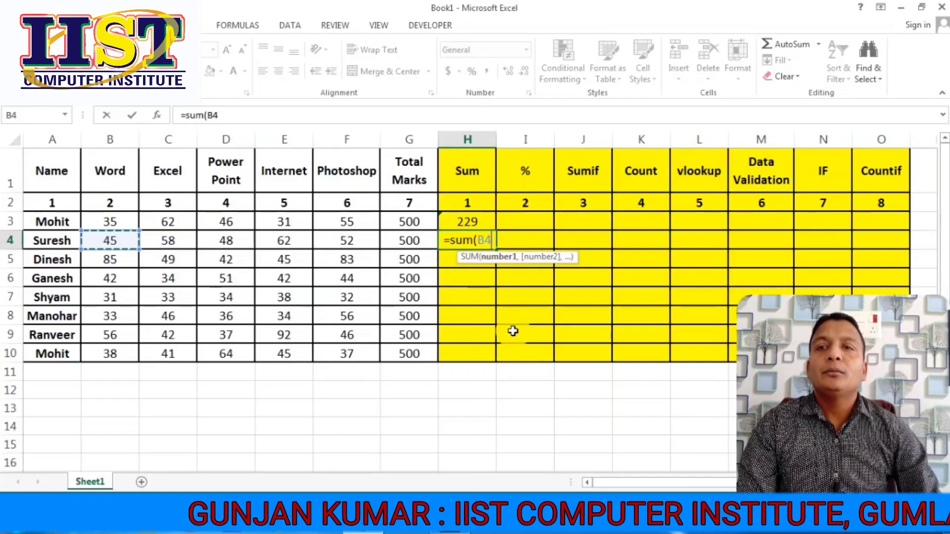
text(:)
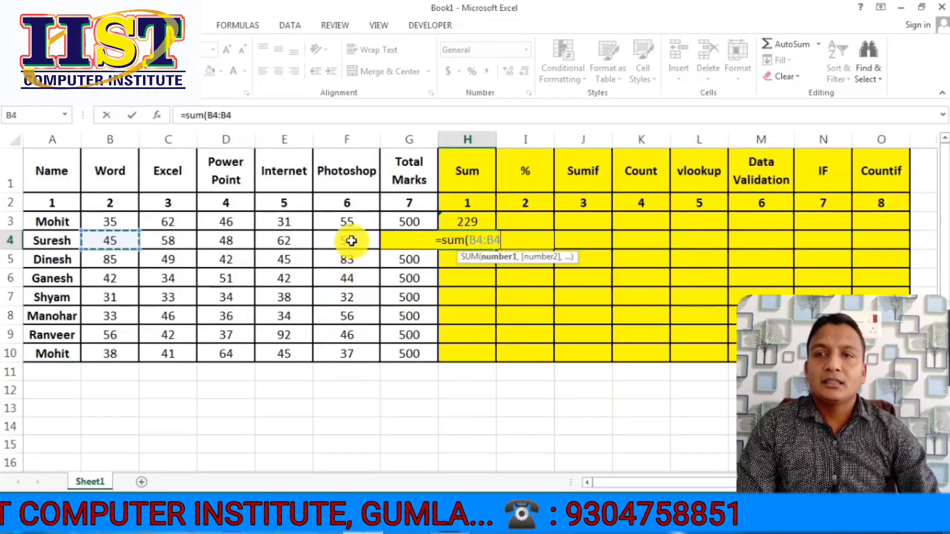
drag(352, 241, 351, 240)
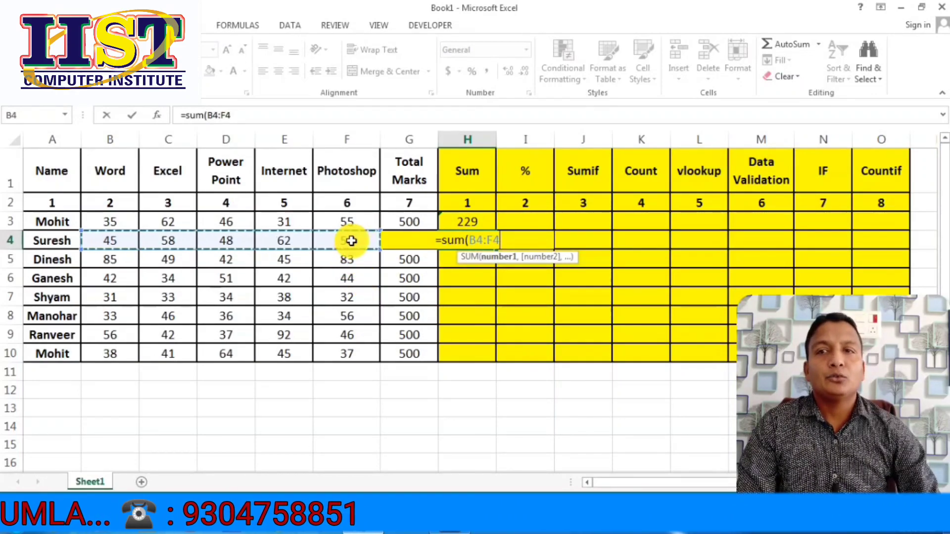
text())
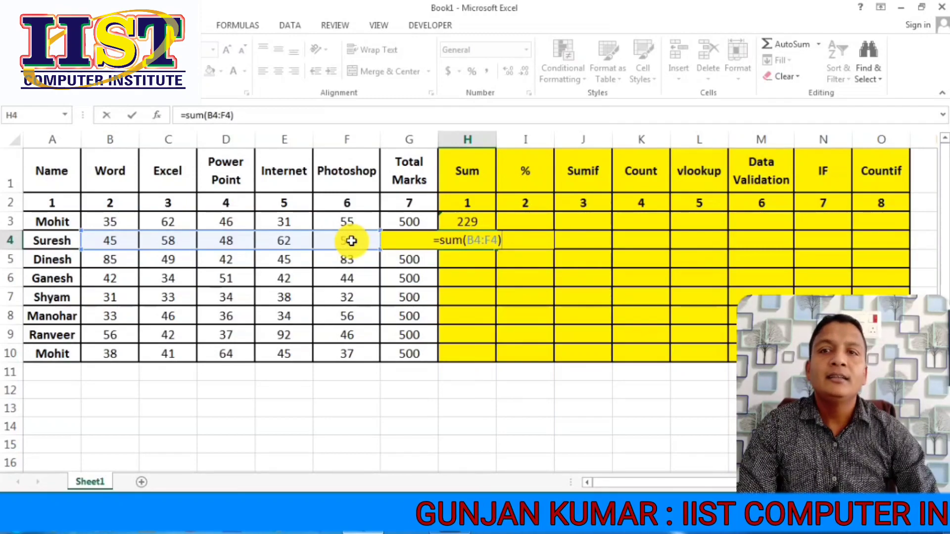
key(Return)
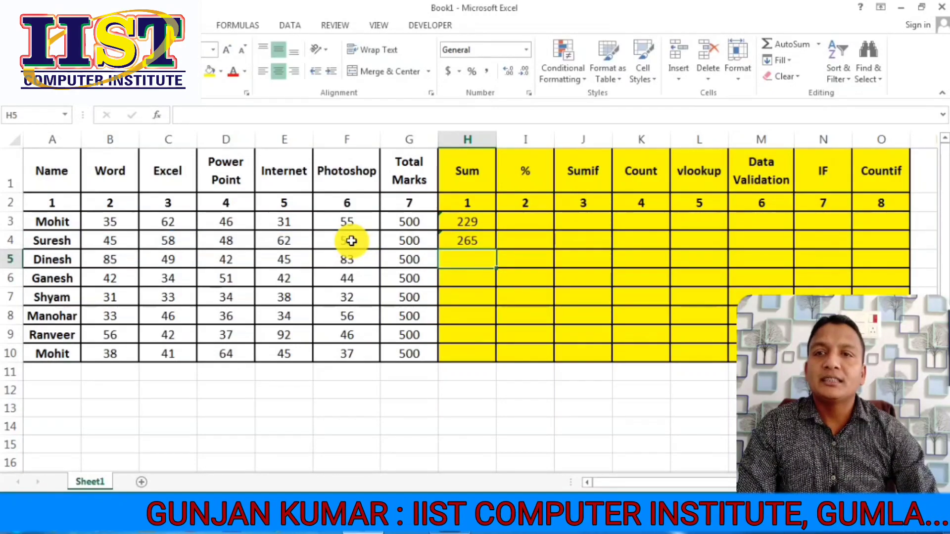
Step: Try totalling the third student's marks in H5 with the addition formula =B5+C5+F5
click(468, 221)
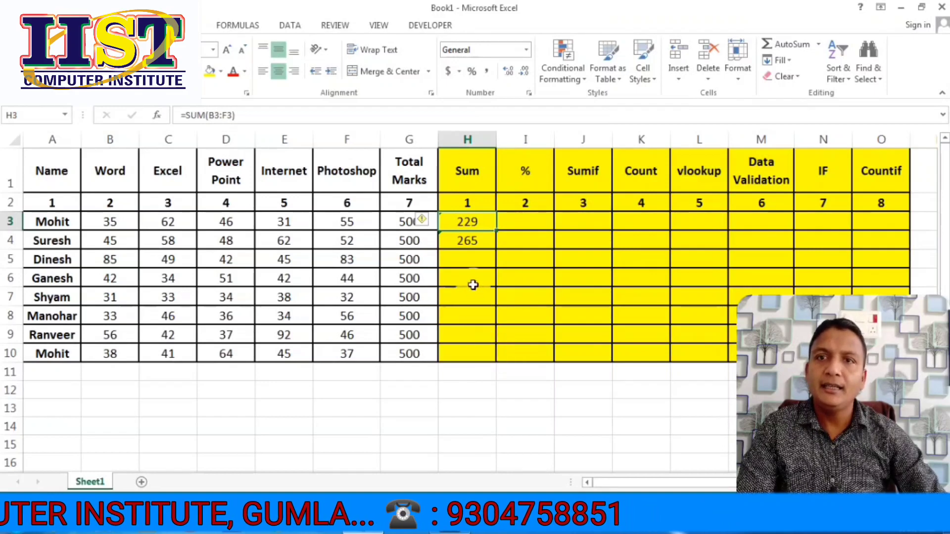
click(455, 258)
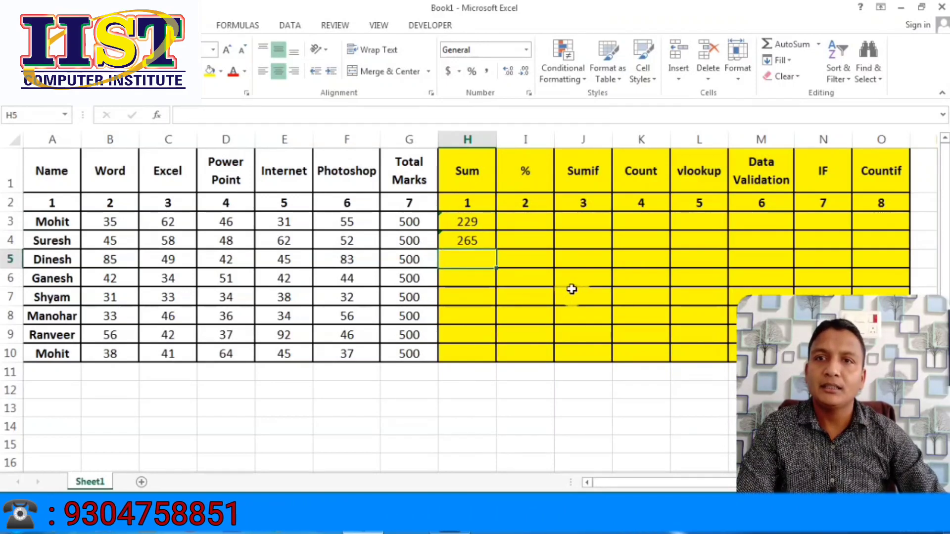
text(=)
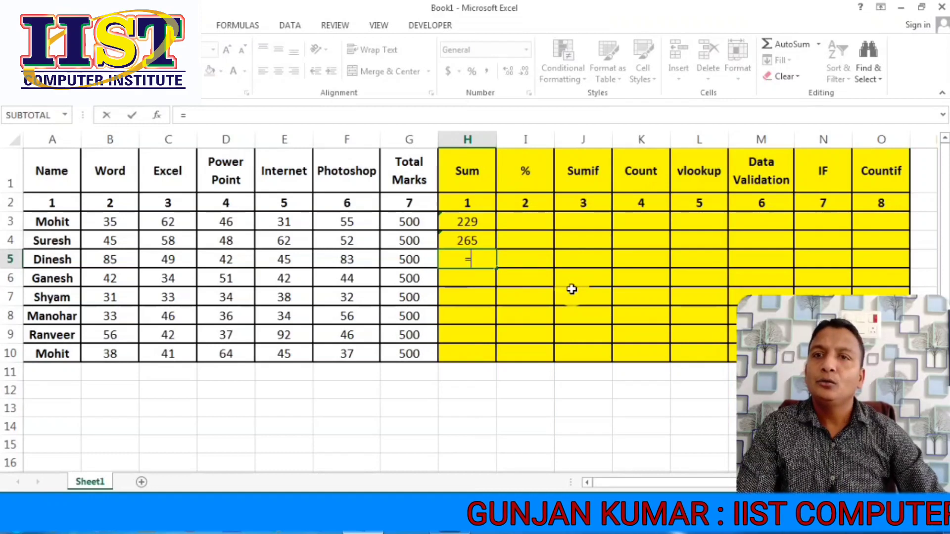
click(115, 262)
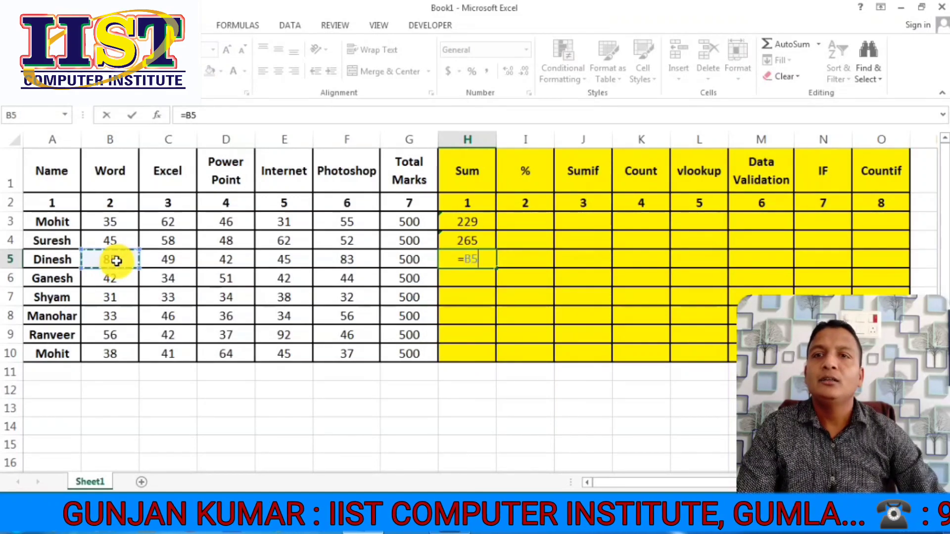
text(+)
click(168, 260)
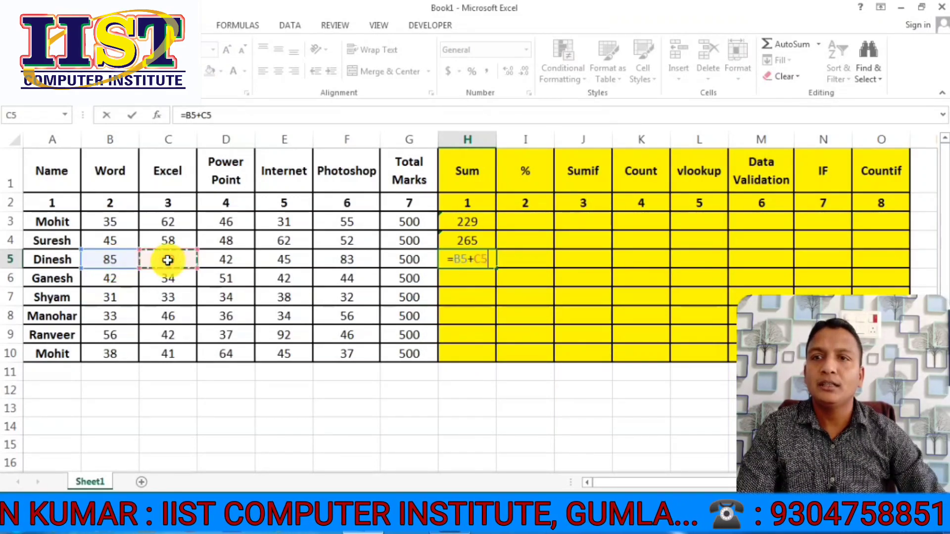
text(+)
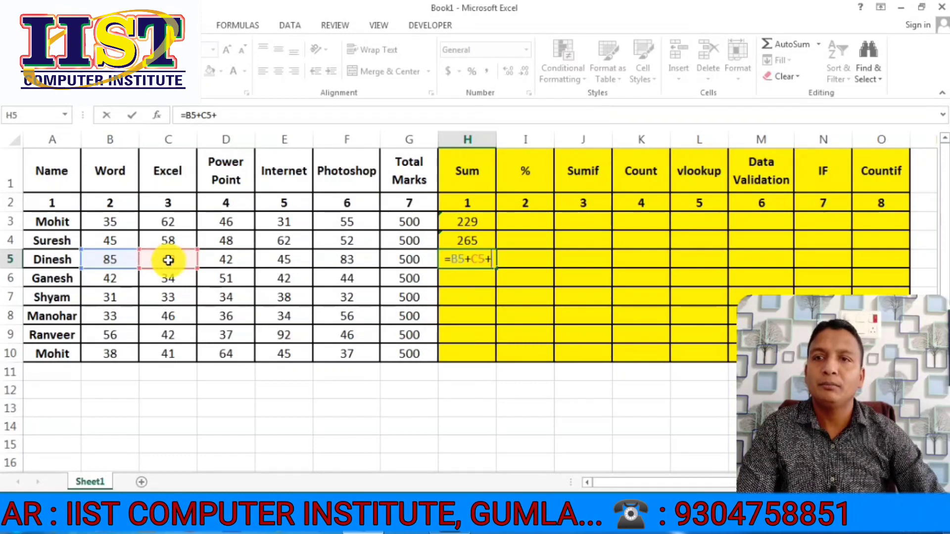
click(227, 261)
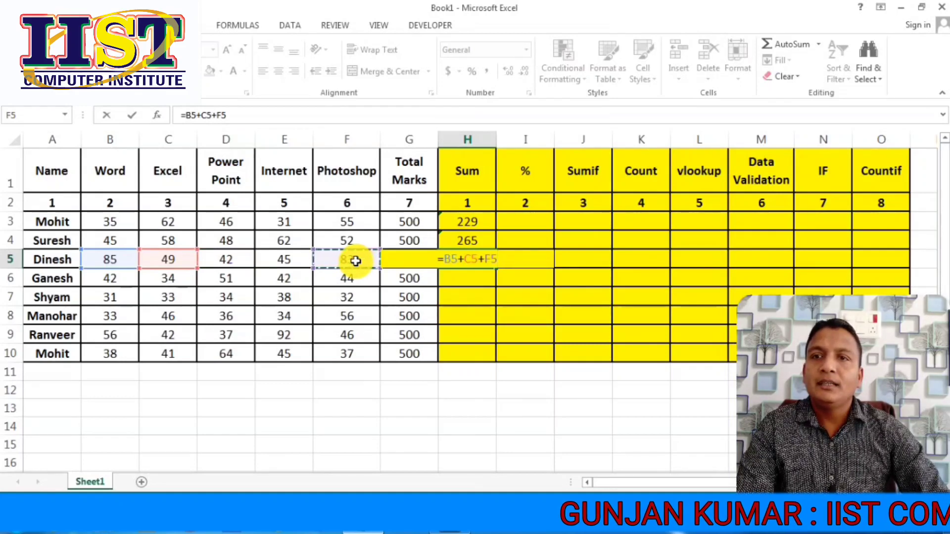
key(Return)
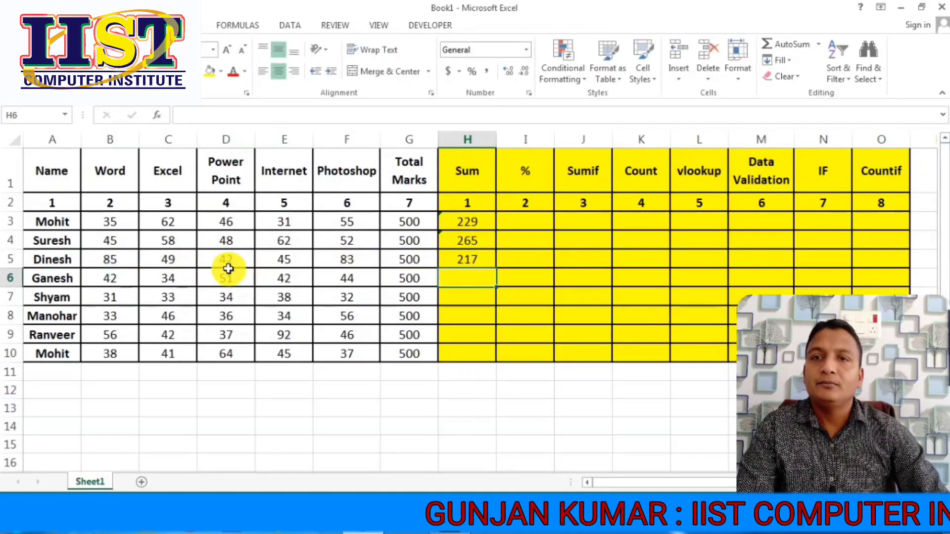
Step: Replace the formula in H5 with =B5+C5+D5+E5+F5 so all five subject marks are added
key(Up)
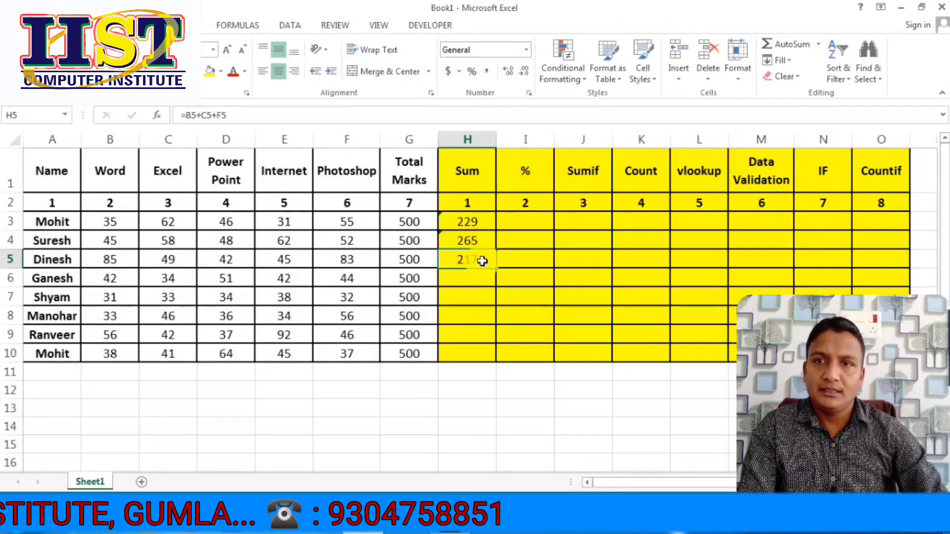
text(=)
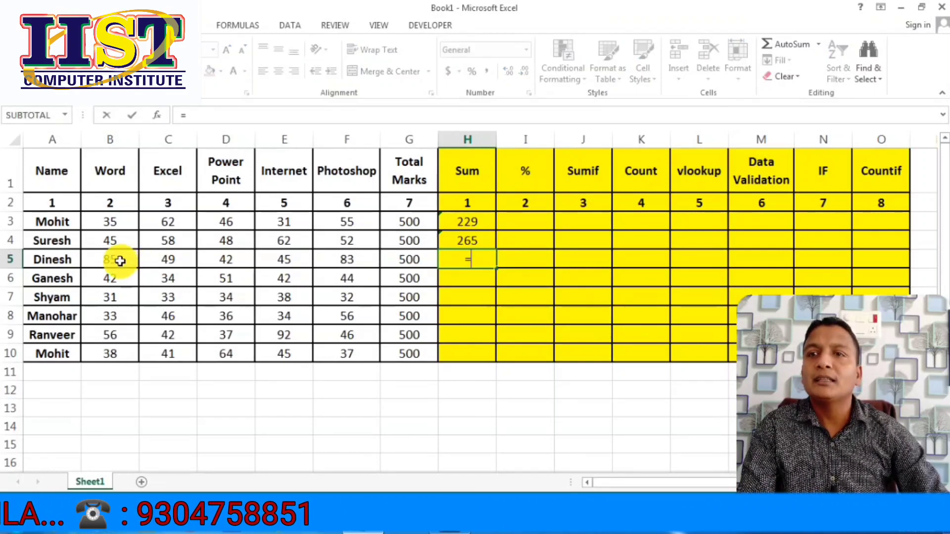
click(120, 261)
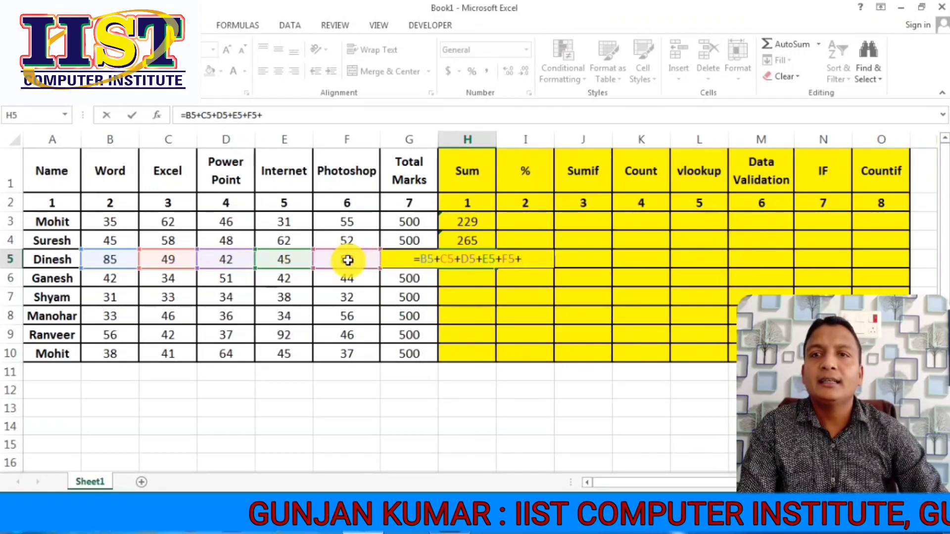
key(BackSpace)
key(Return)
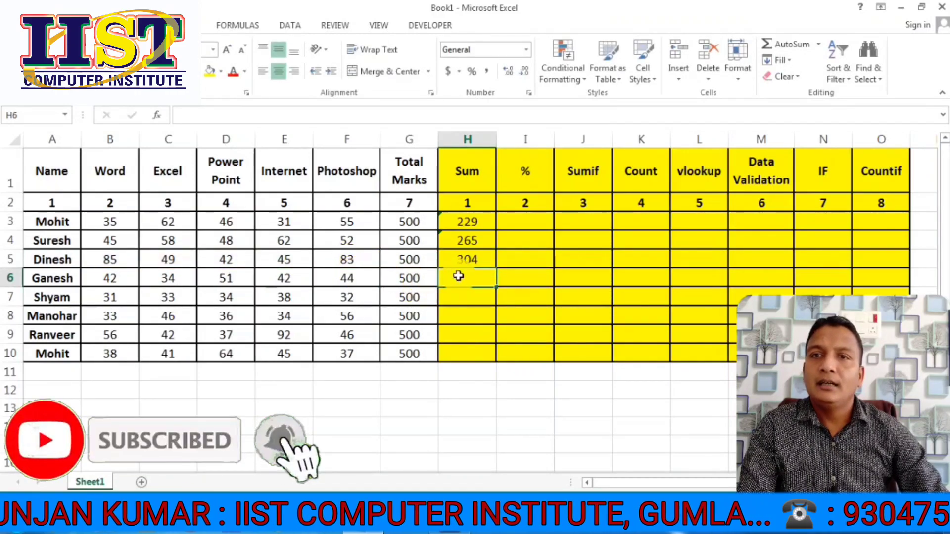
Step: Fill the addition formula from H5 down to H10, and select I3, the first student's cell in the % column
click(459, 259)
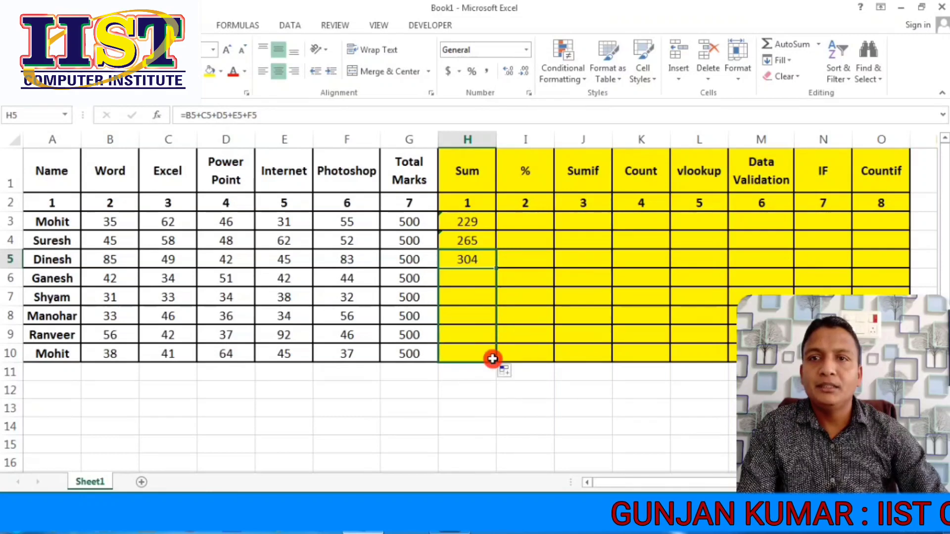
drag(493, 358, 492, 359)
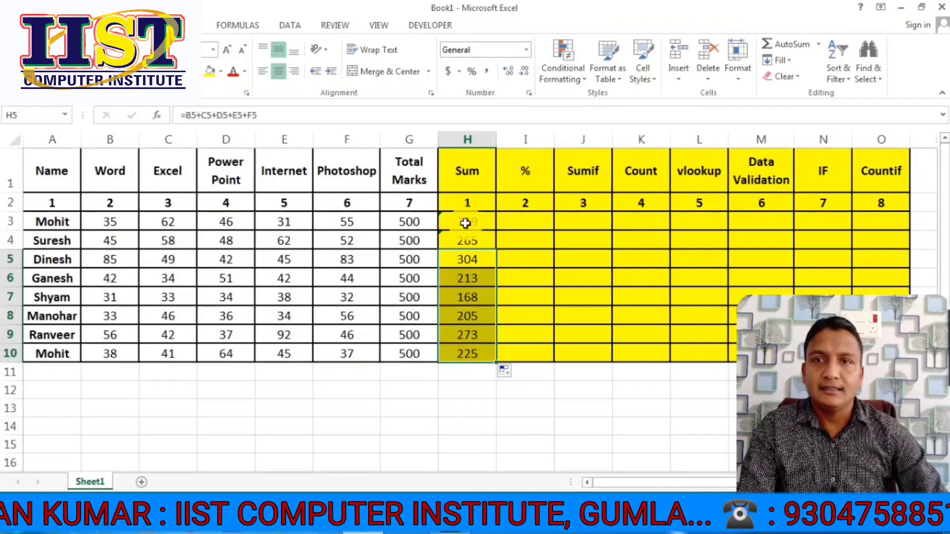
key(Right)
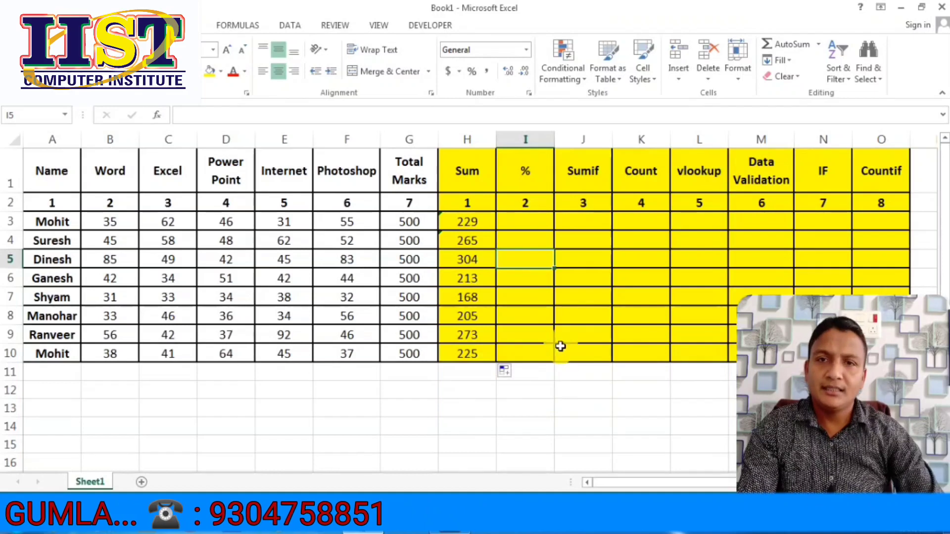
click(516, 224)
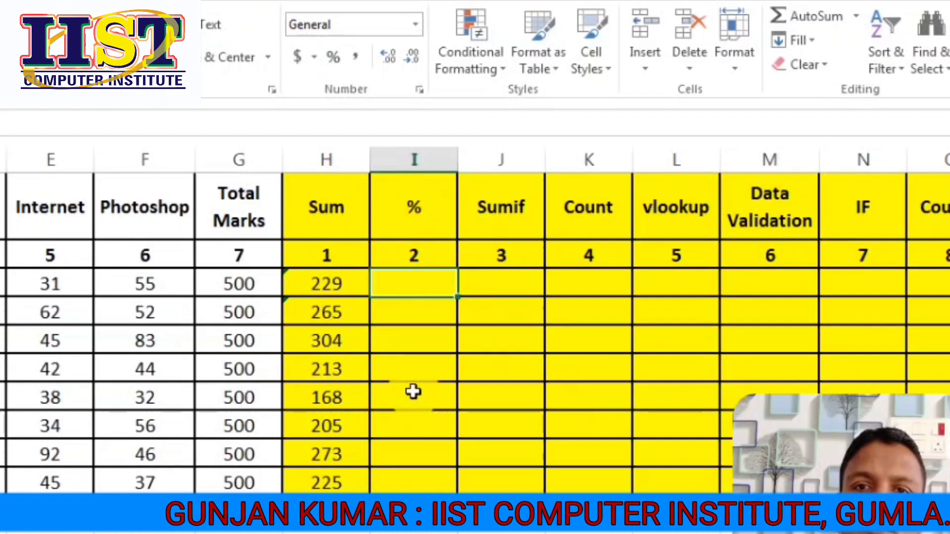
Step: Enter the formula =H3*100/G3 in I3 to calculate the first student's percentage
text(=)
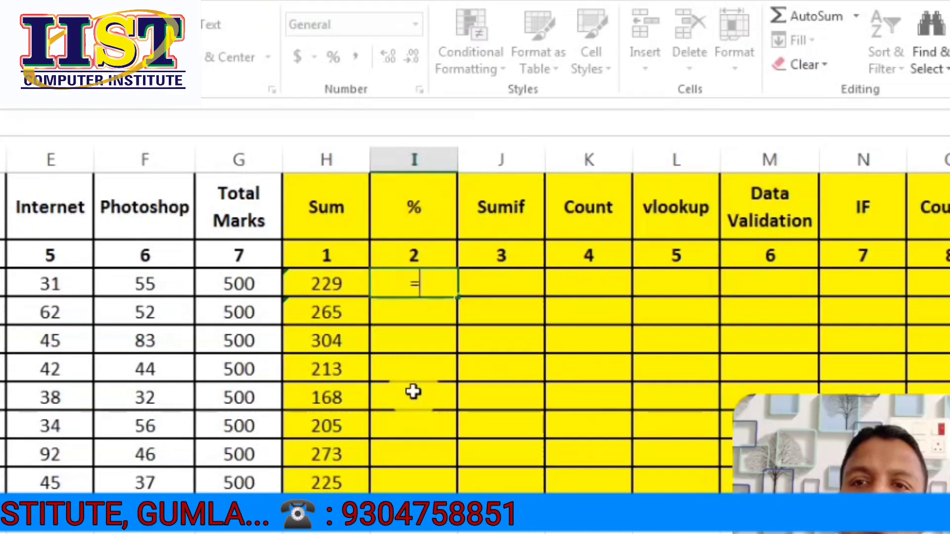
click(335, 289)
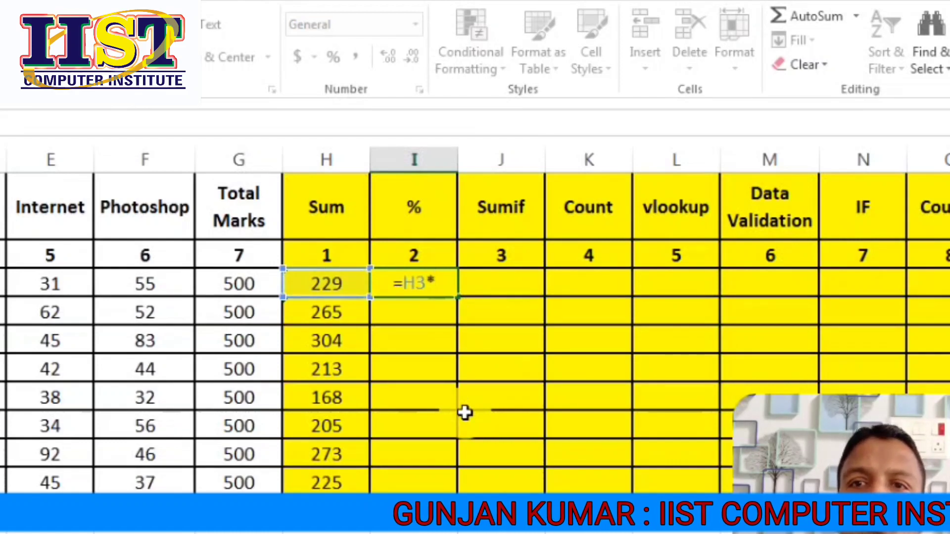
text(00)
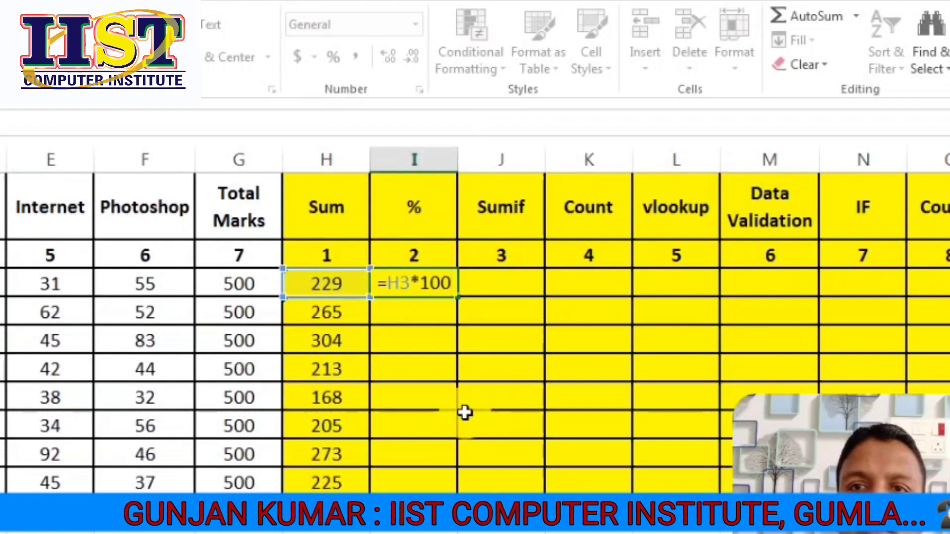
text(/)
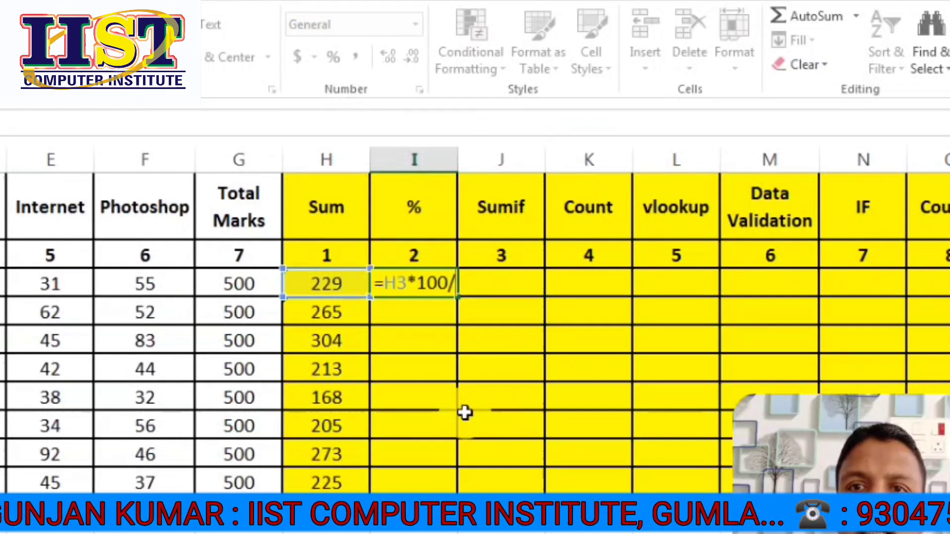
click(234, 287)
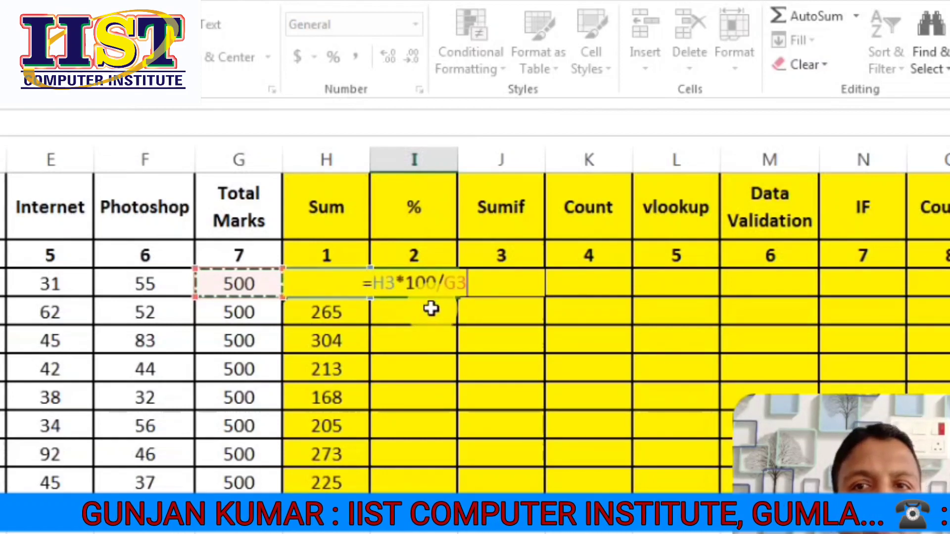
key(Return)
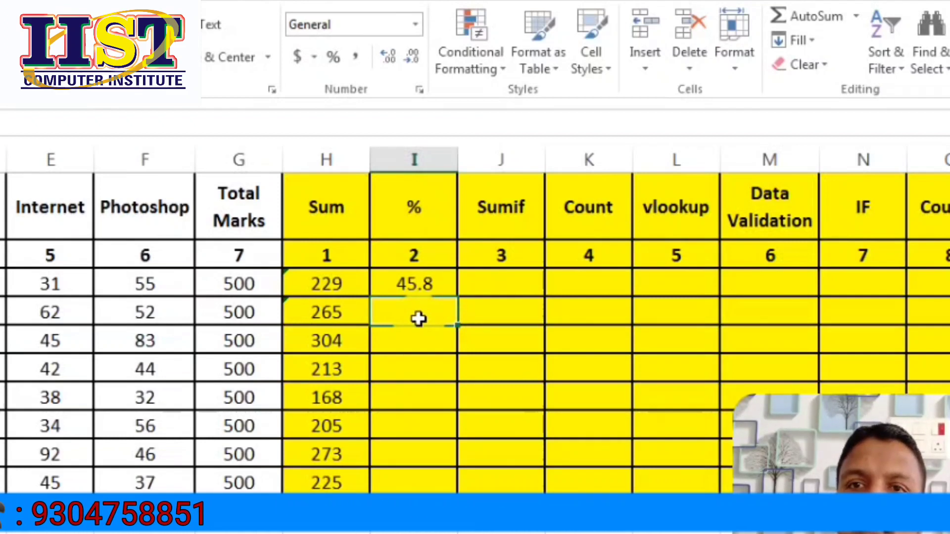
Step: Format I4 as a percentage and enter the formula =H4/G4 for the second student
click(334, 63)
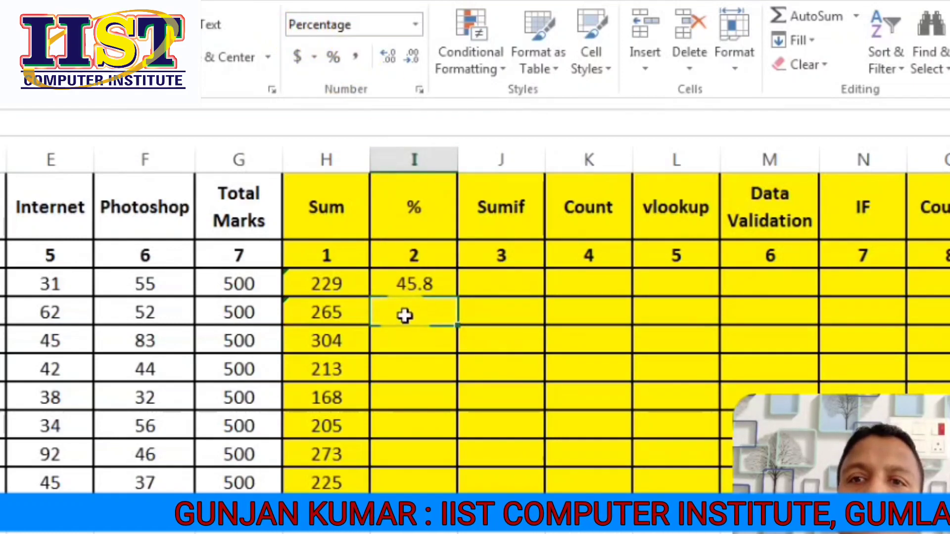
text(=)
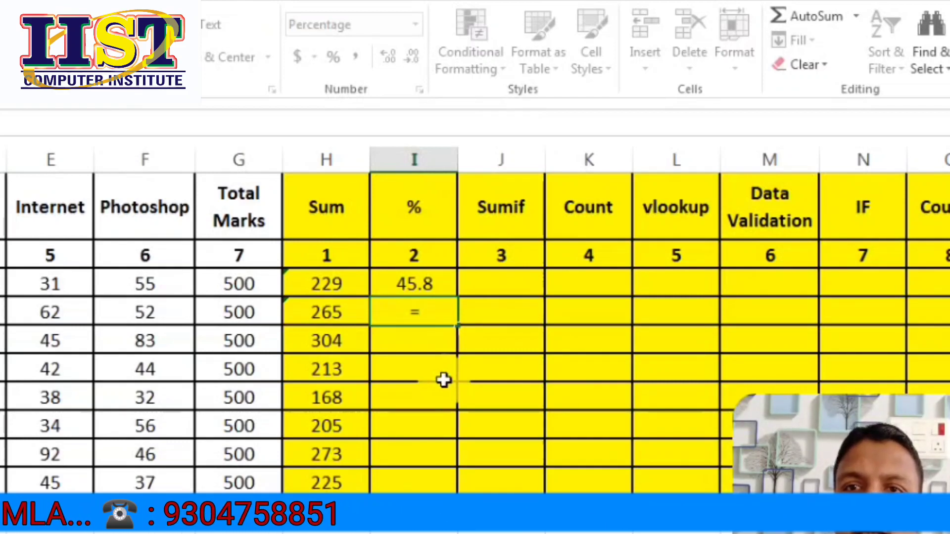
key(Left)
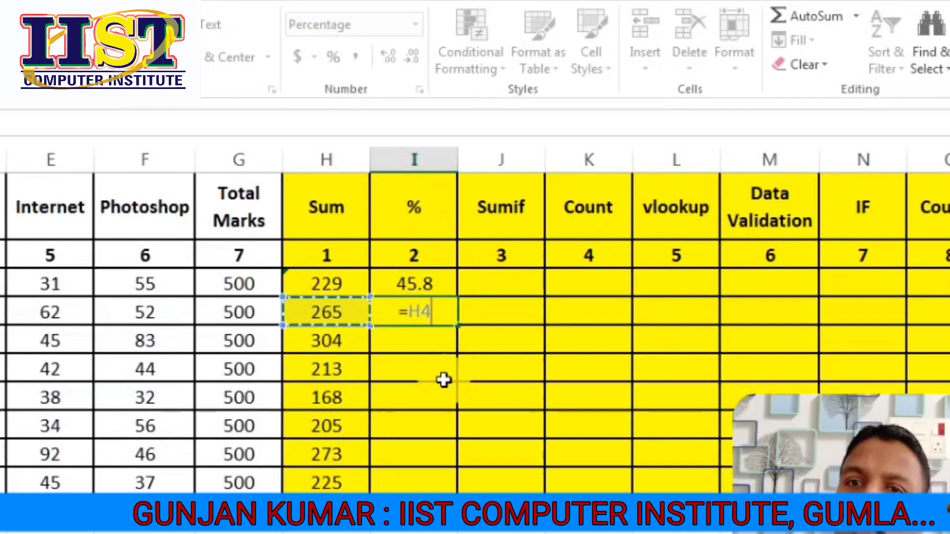
text(/)
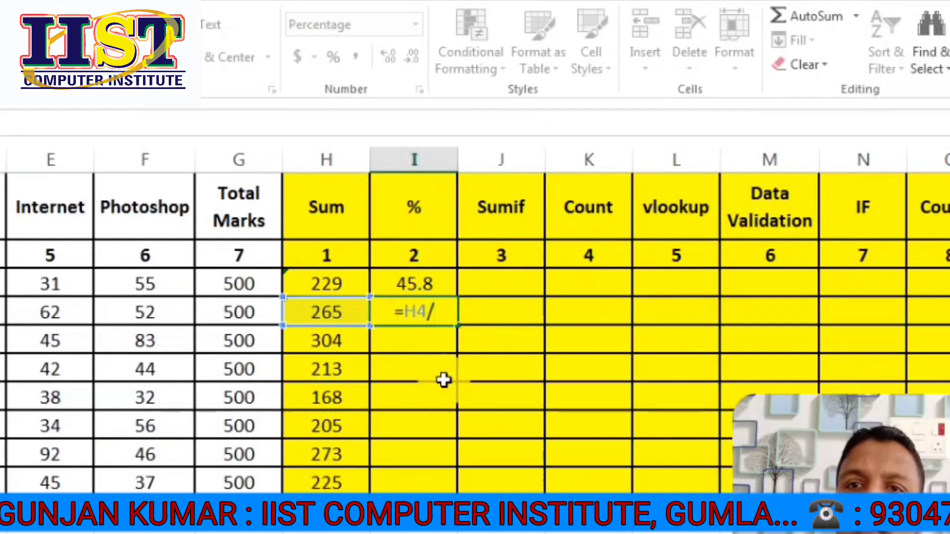
key(Left)
key(Left)
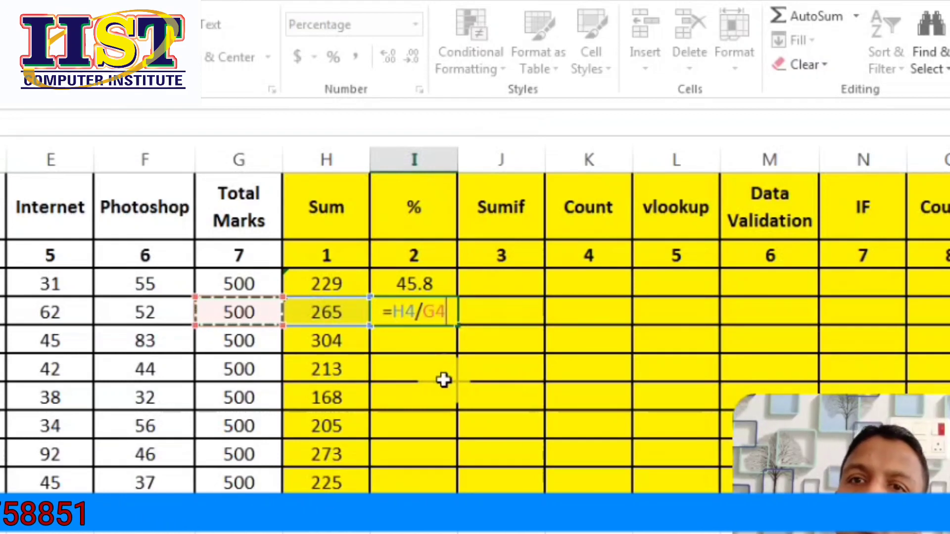
key(Return)
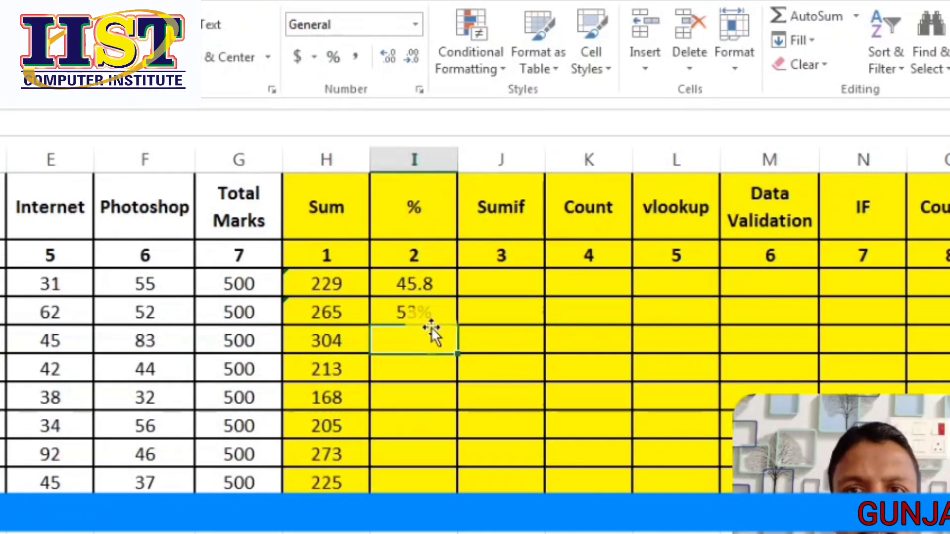
Step: Fill the percentage formula from I4 down to I10 and up into I3
click(340, 72)
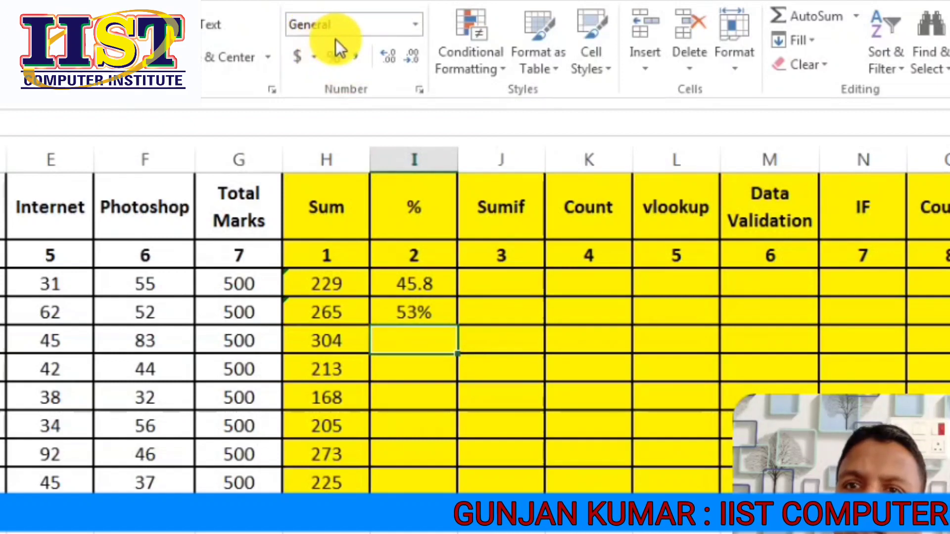
click(400, 312)
click(331, 101)
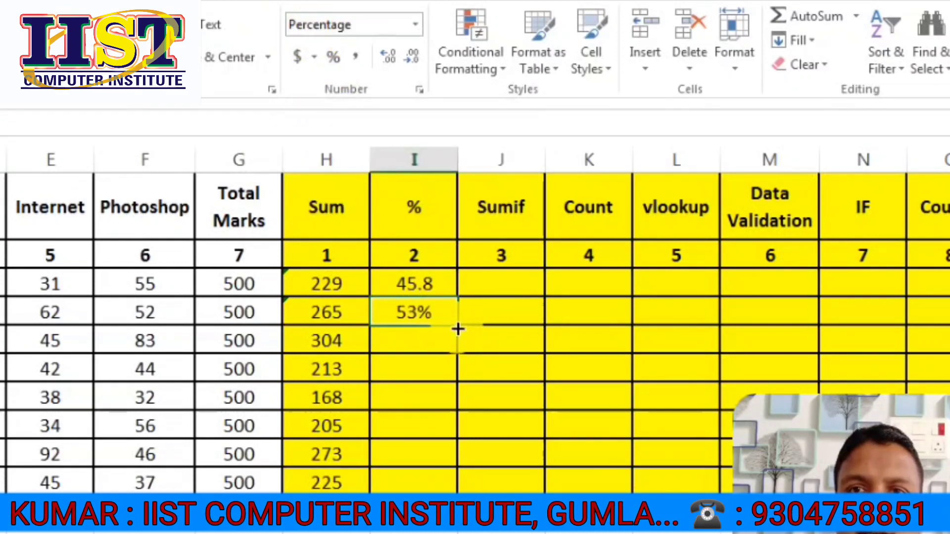
drag(458, 329, 460, 485)
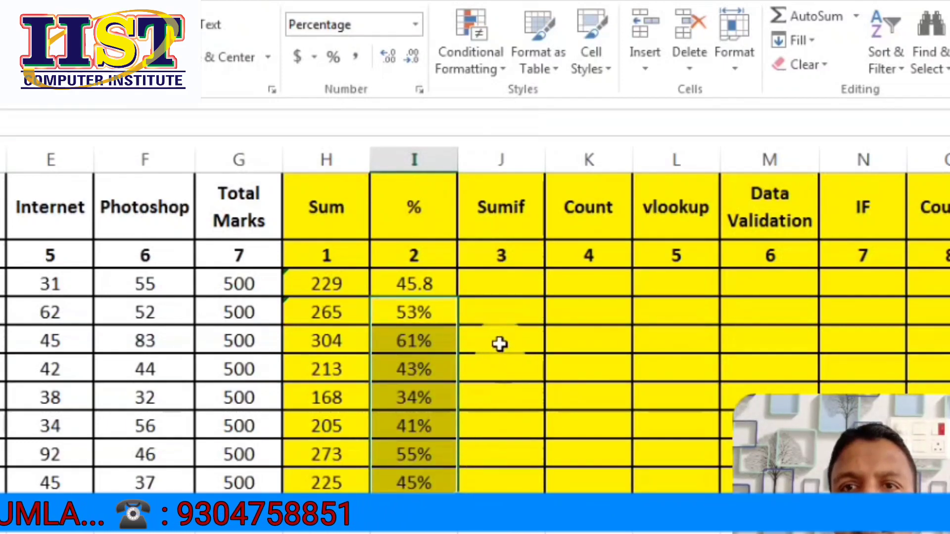
click(396, 310)
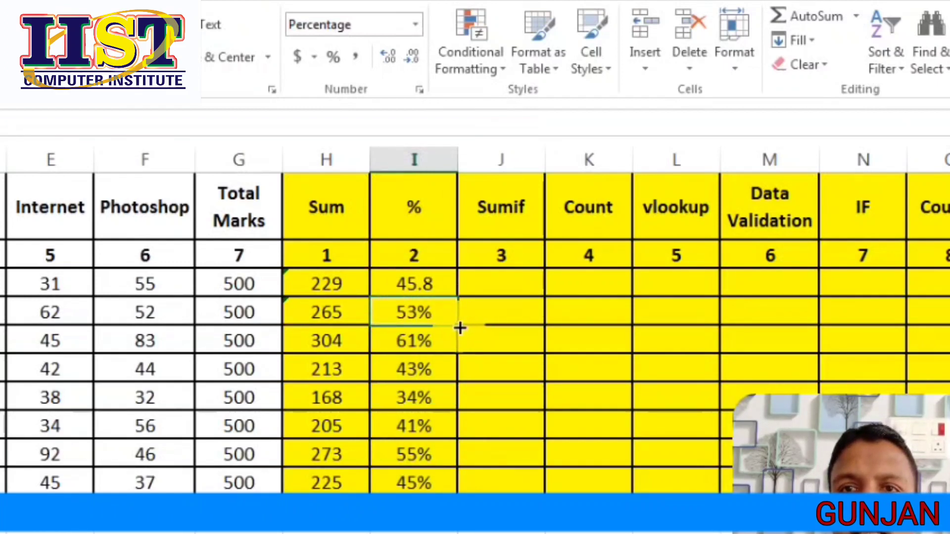
drag(461, 319, 458, 271)
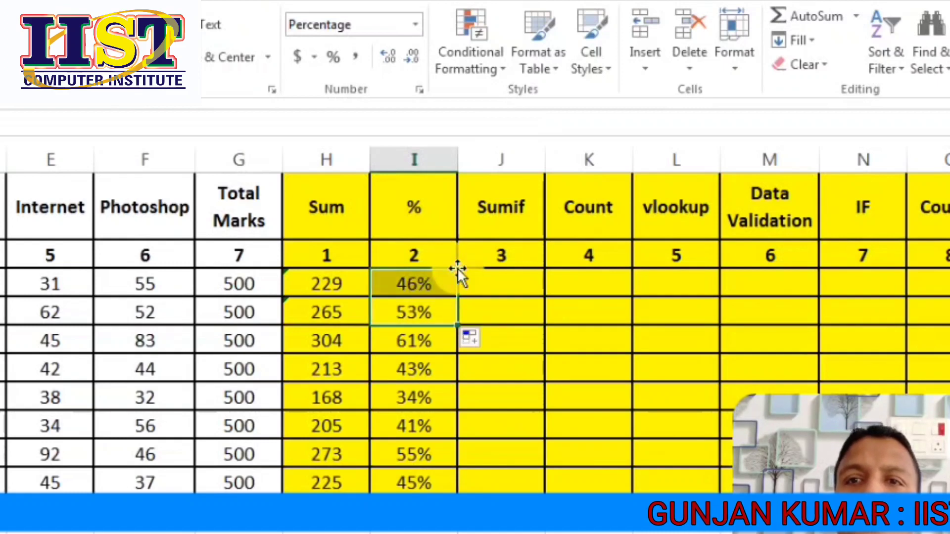
click(424, 281)
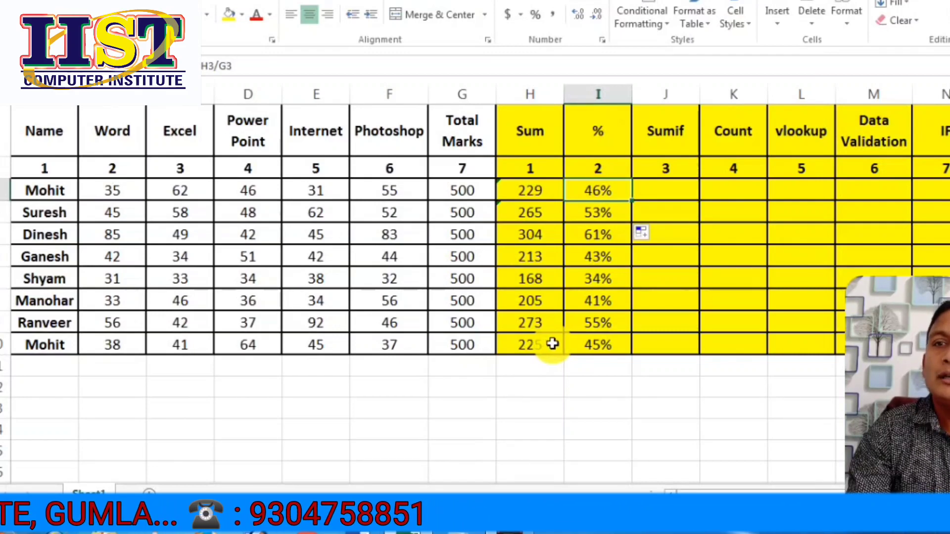
Step: Enter a SUMIF formula in J3 with range A3:A10, the first student's name as criterion, and sum range H3:H10
click(663, 192)
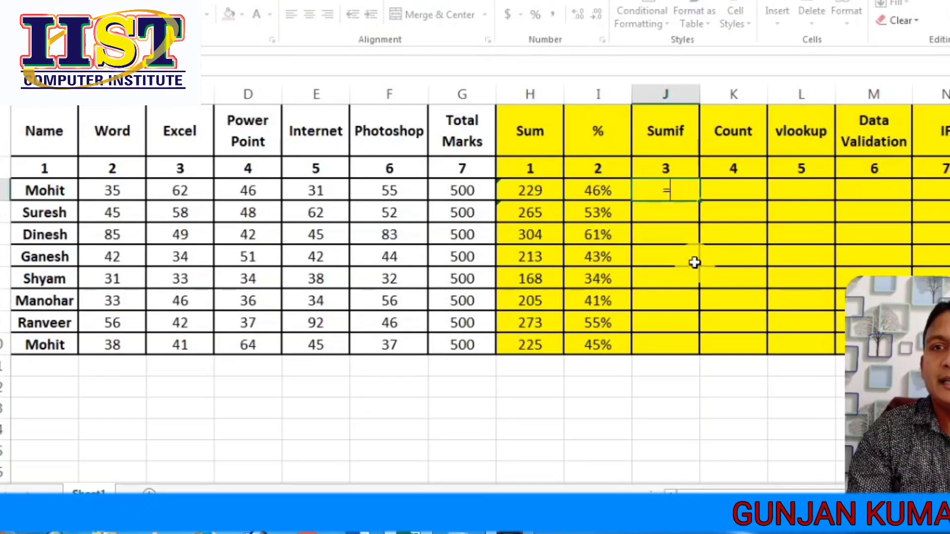
text(=sumif)
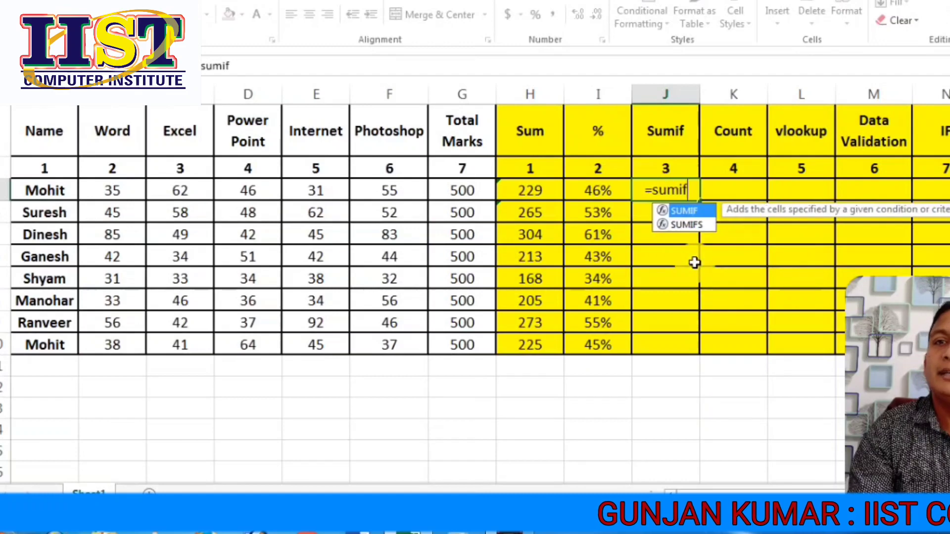
text(()
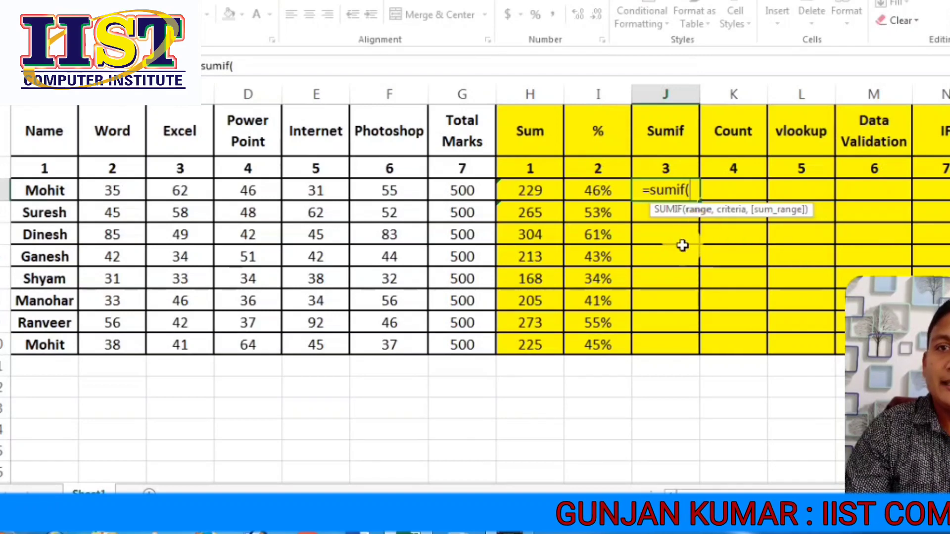
drag(41, 192, 32, 343)
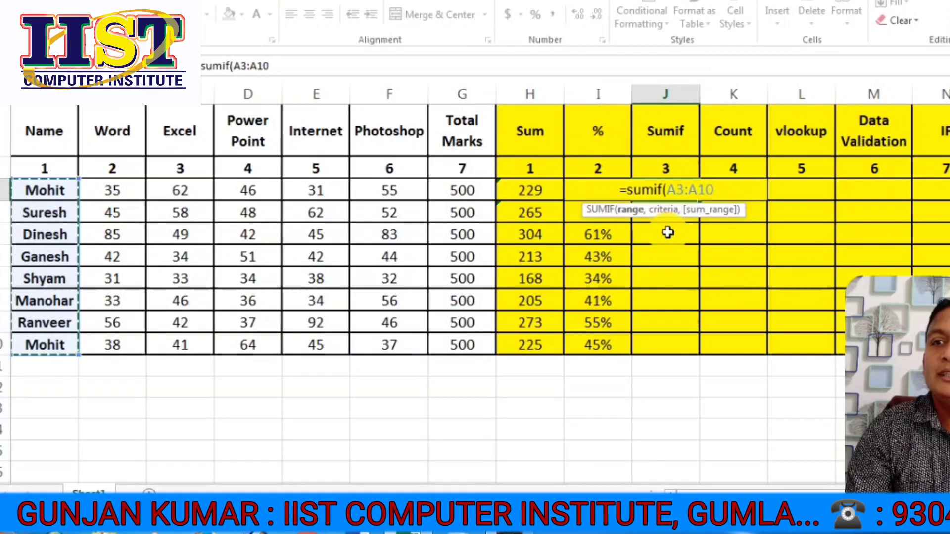
text(,"Mohit",)
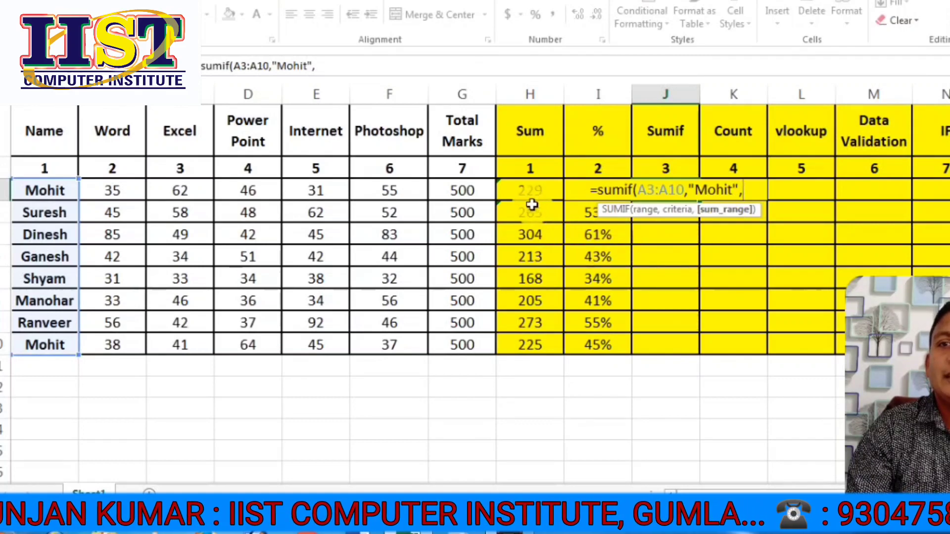
drag(528, 191, 529, 346)
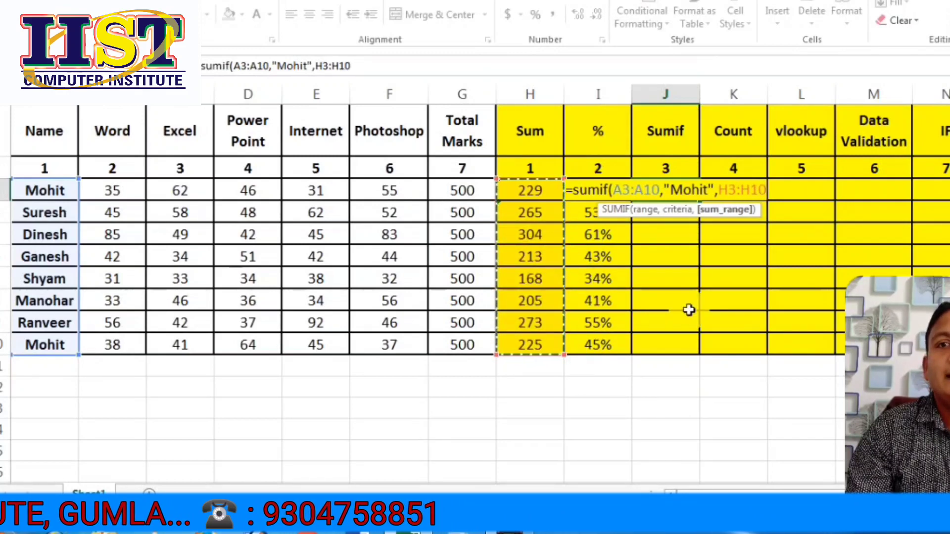
text())
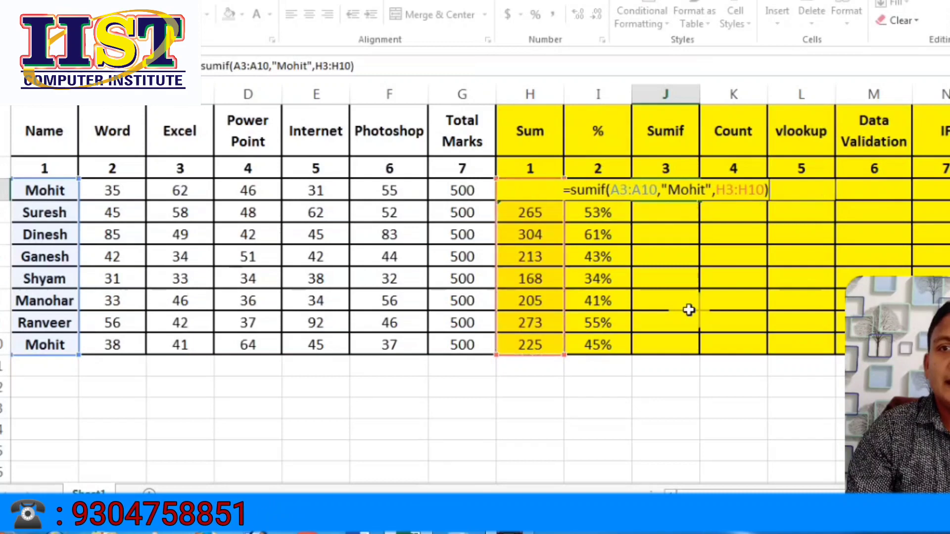
key(Return)
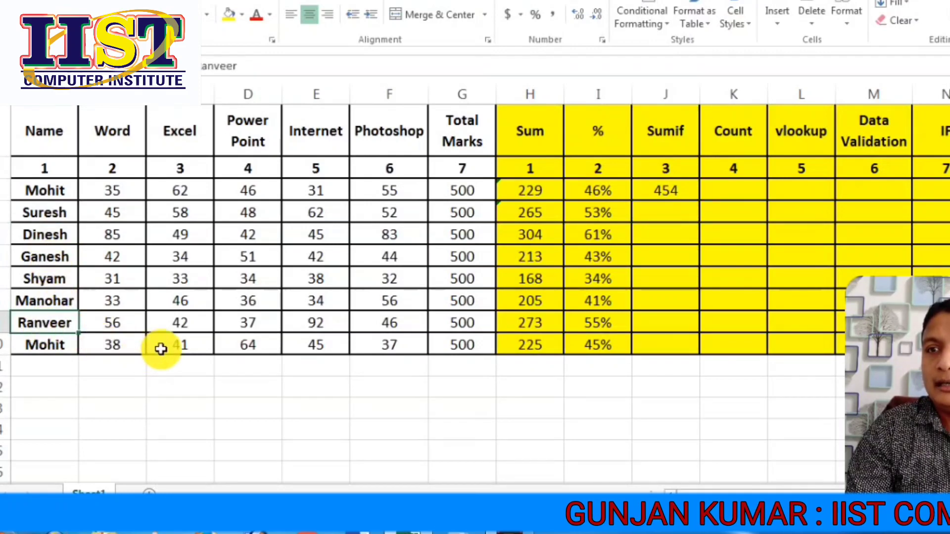
Step: Replace the student name in A9 with the same name as in A6
text(Ganesh)
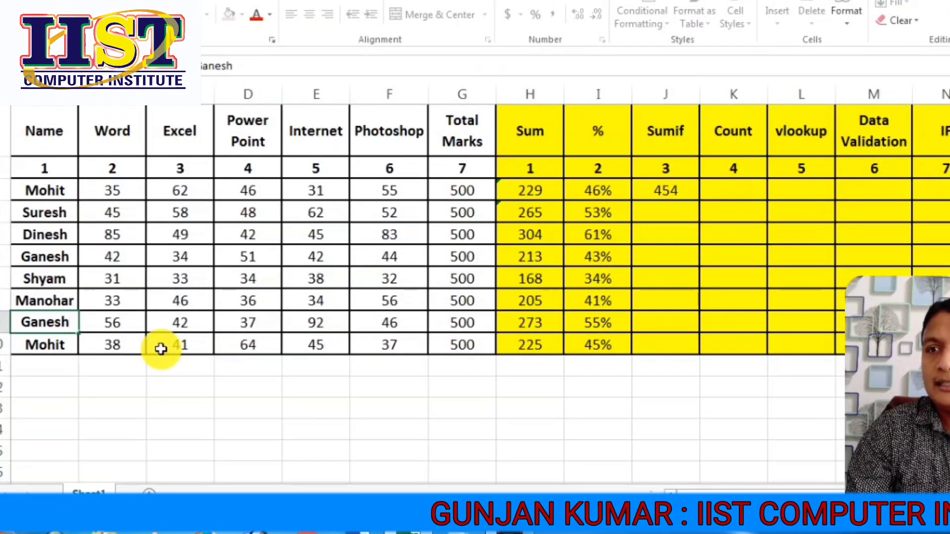
key(Return)
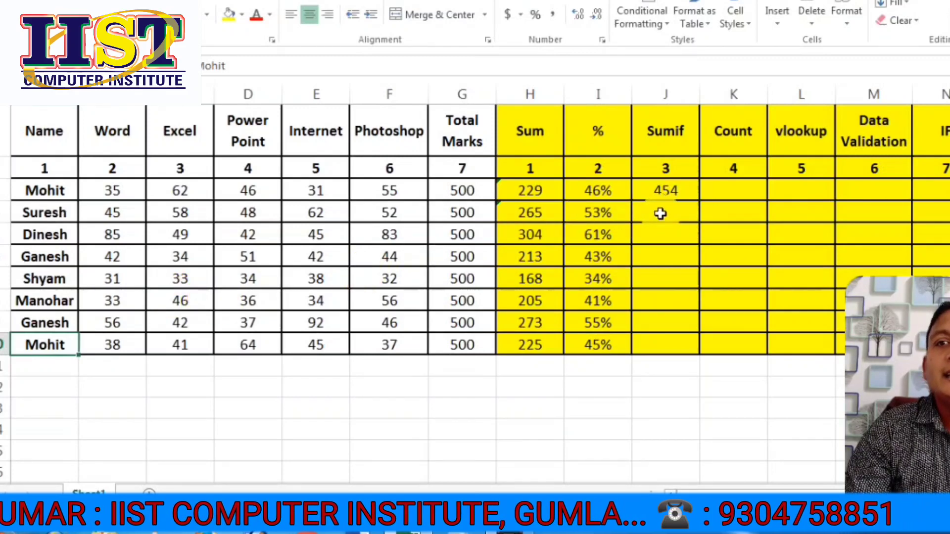
Step: Enter a SUMIF formula in J4 with range A3:A10, the student name from A6 as quoted criterion, and sum range E3:E10
click(661, 214)
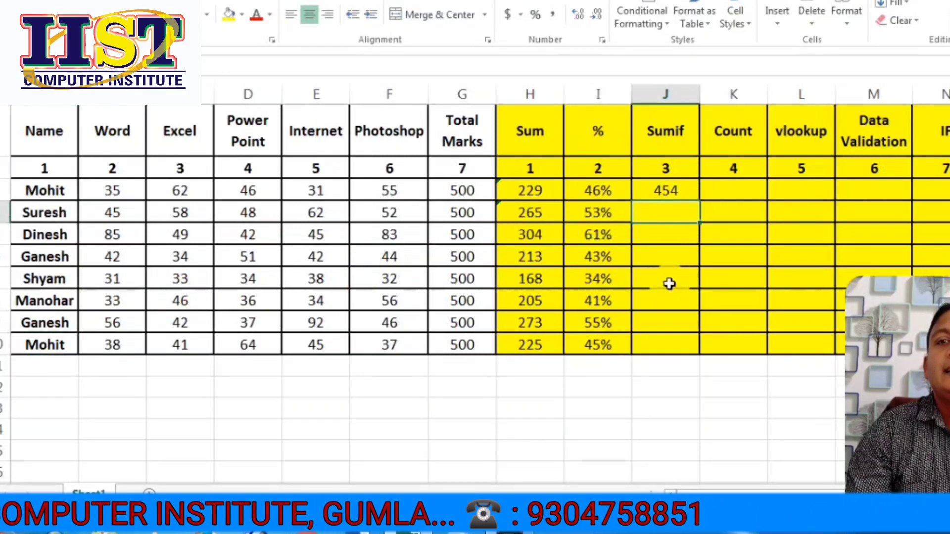
text(=)
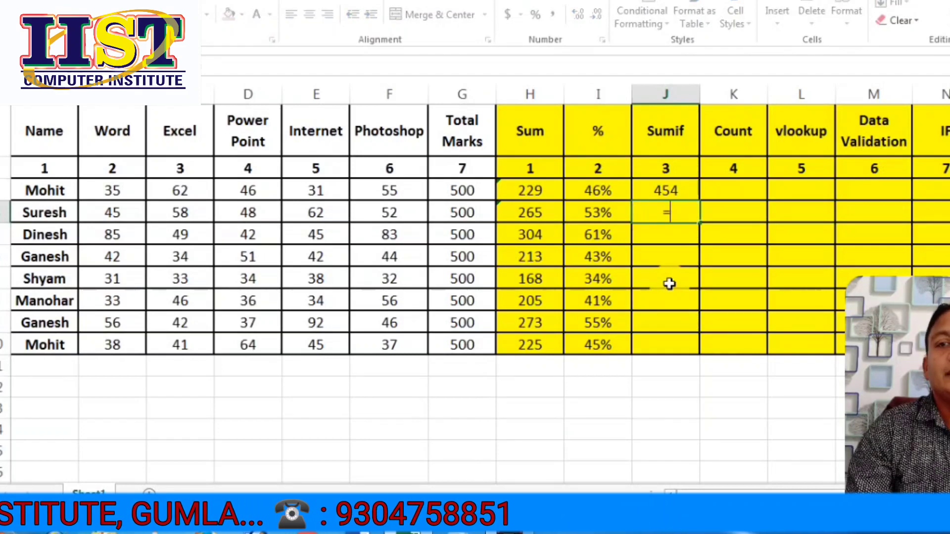
text(sumif)
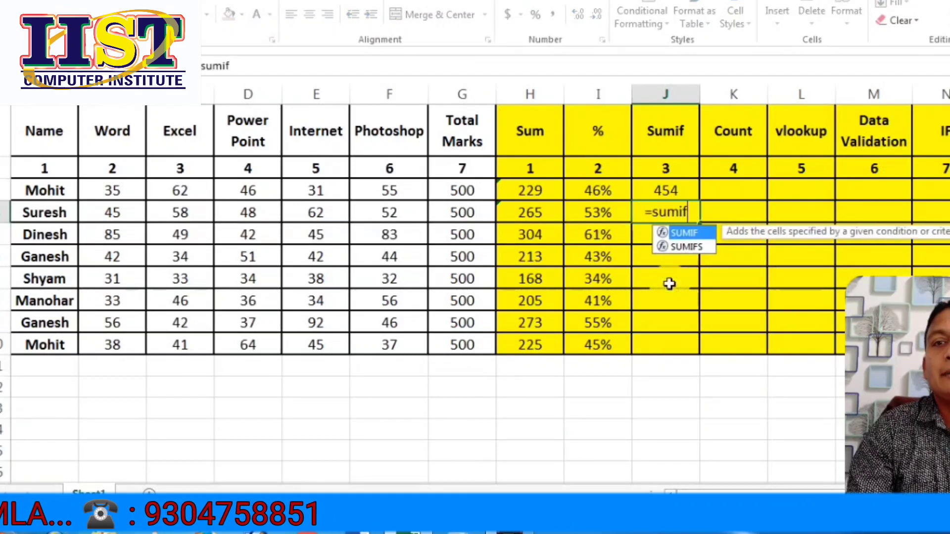
text(()
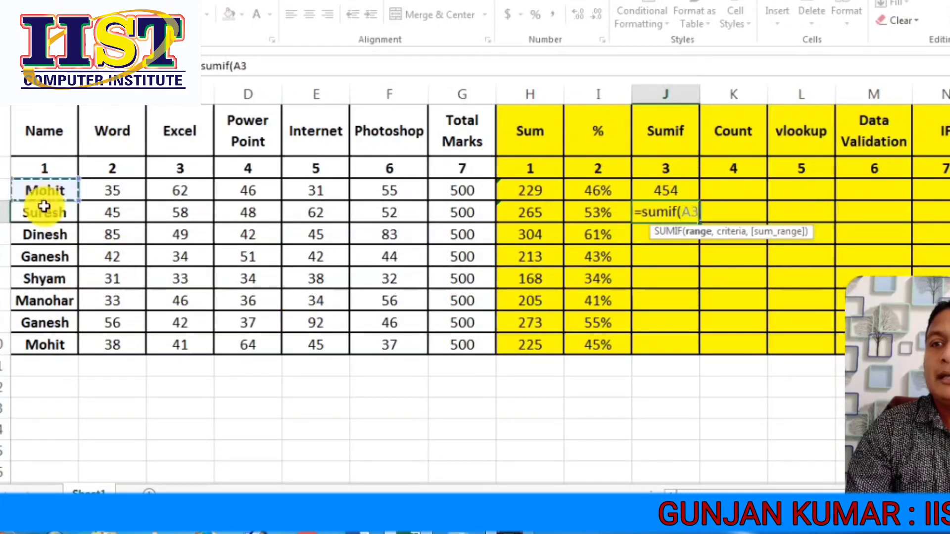
drag(44, 207, 36, 345)
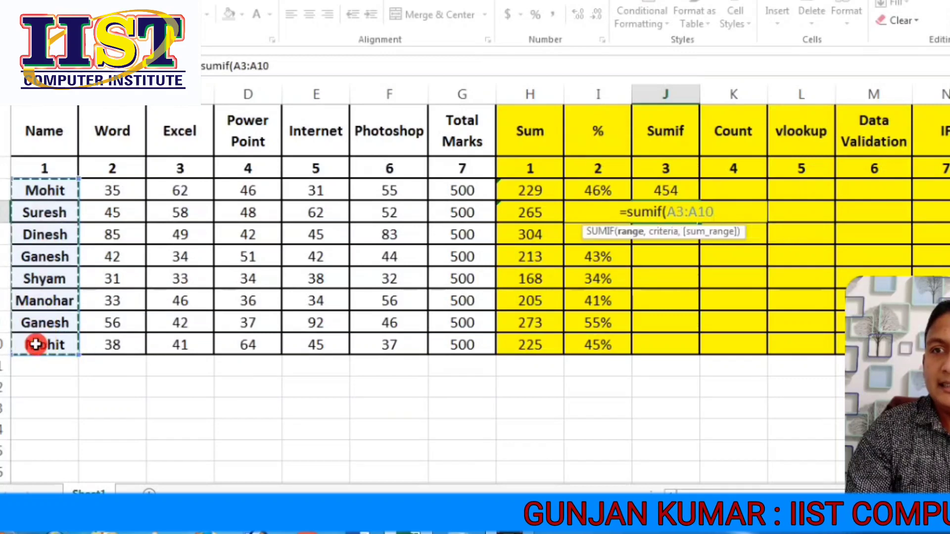
text(,)
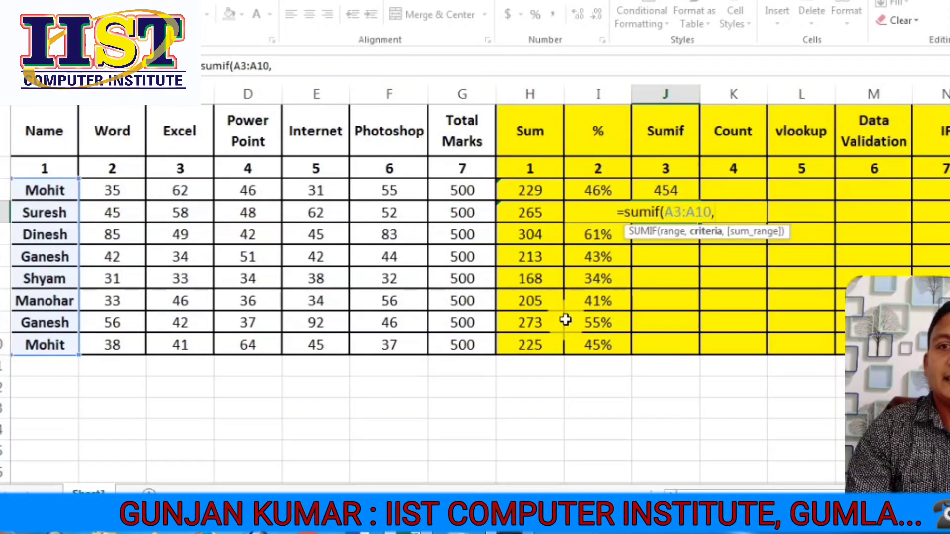
text(")
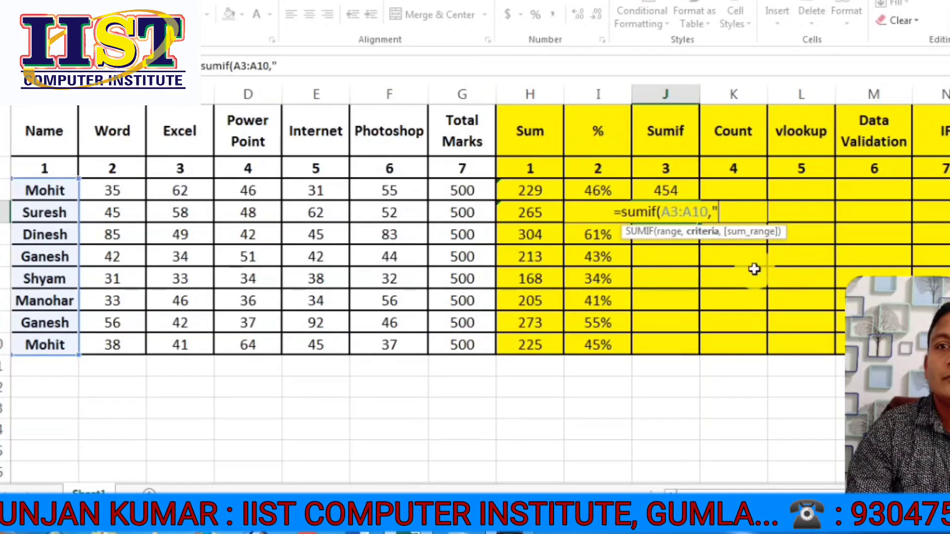
text(Ganesh)
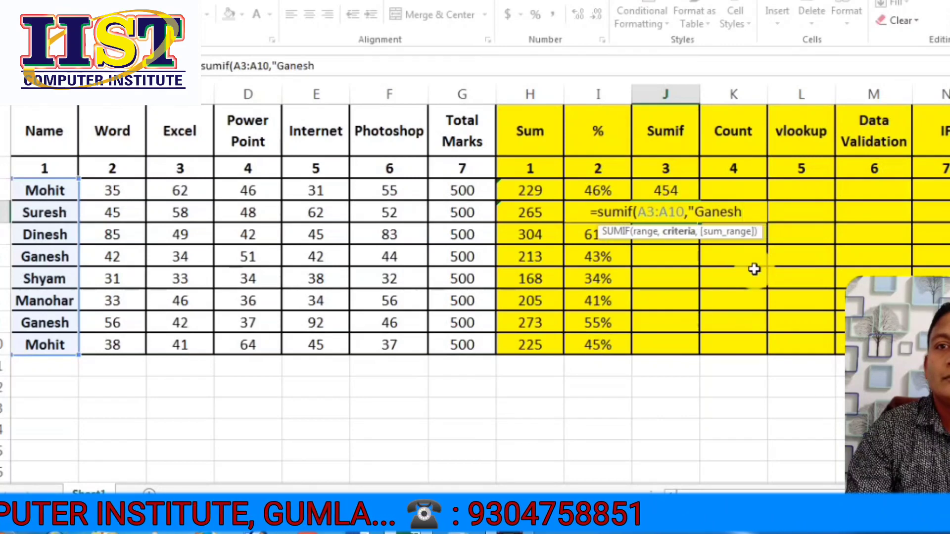
text(",)
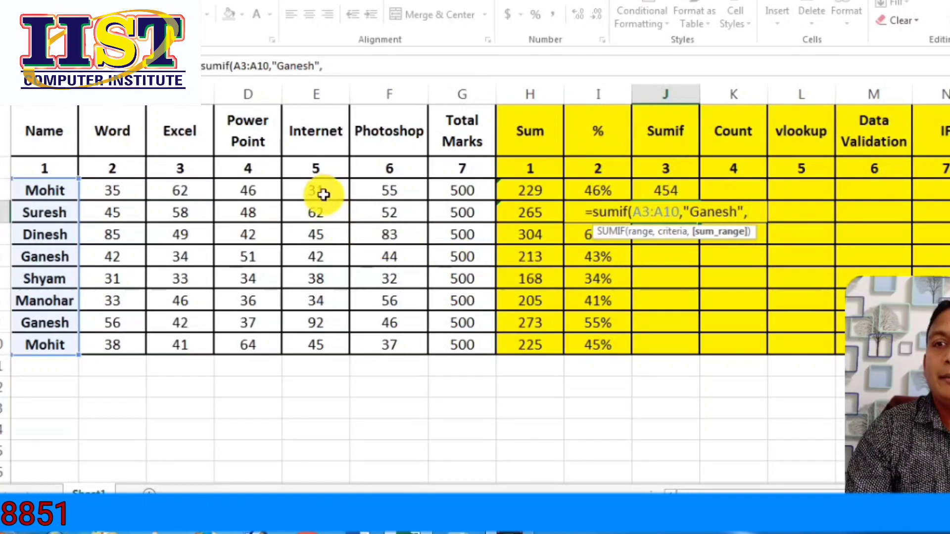
drag(323, 195, 317, 341)
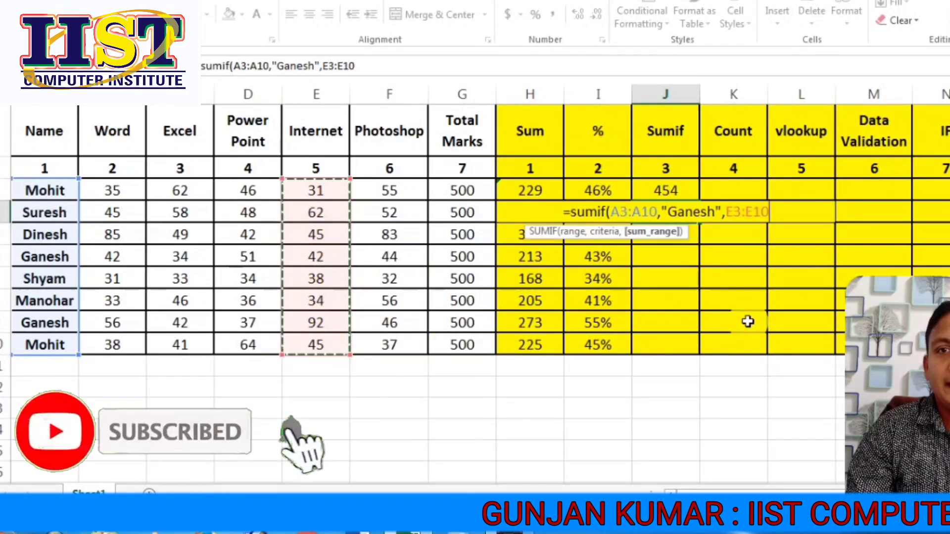
key(Return)
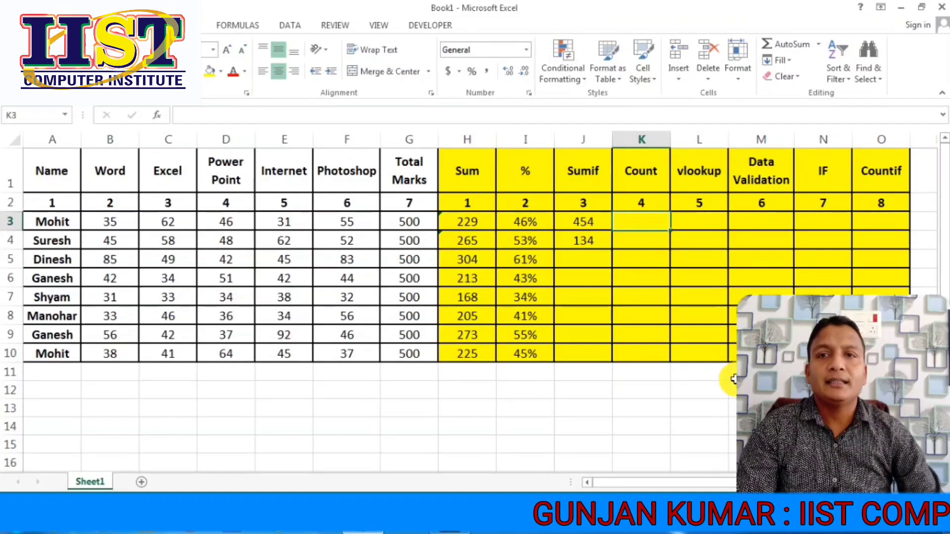
Step: Enter the formula =count(A3:G3) in K3 to count the numeric cells in the first student's row
text(c)
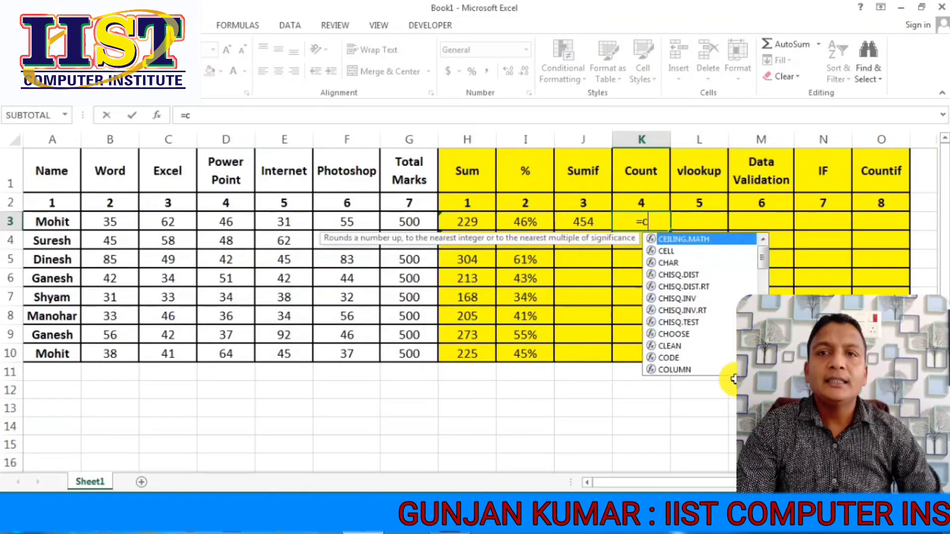
text(ount)
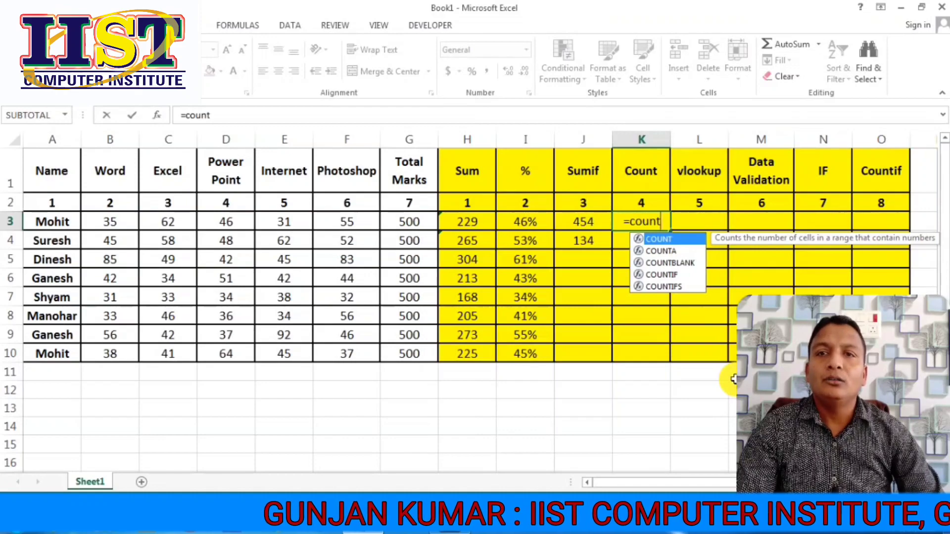
text(()
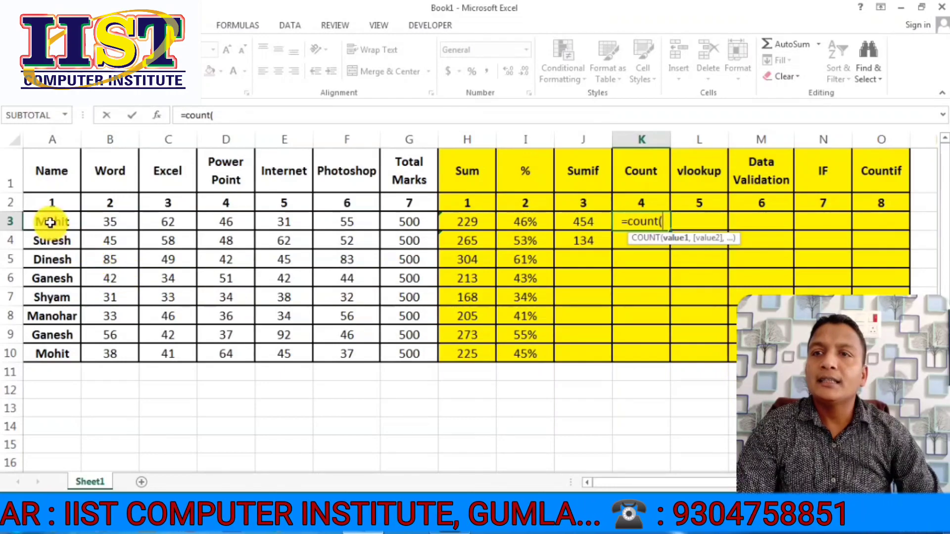
drag(50, 222, 424, 221)
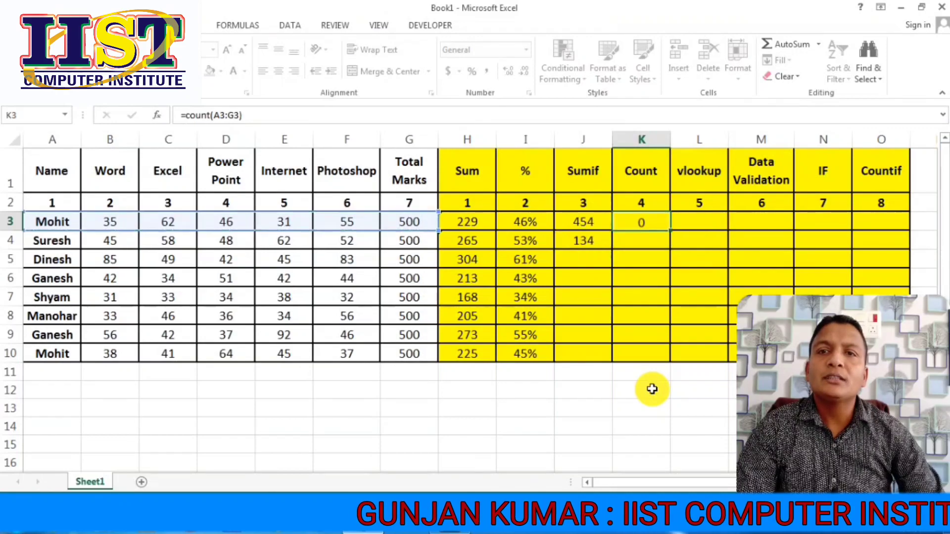
key(Return)
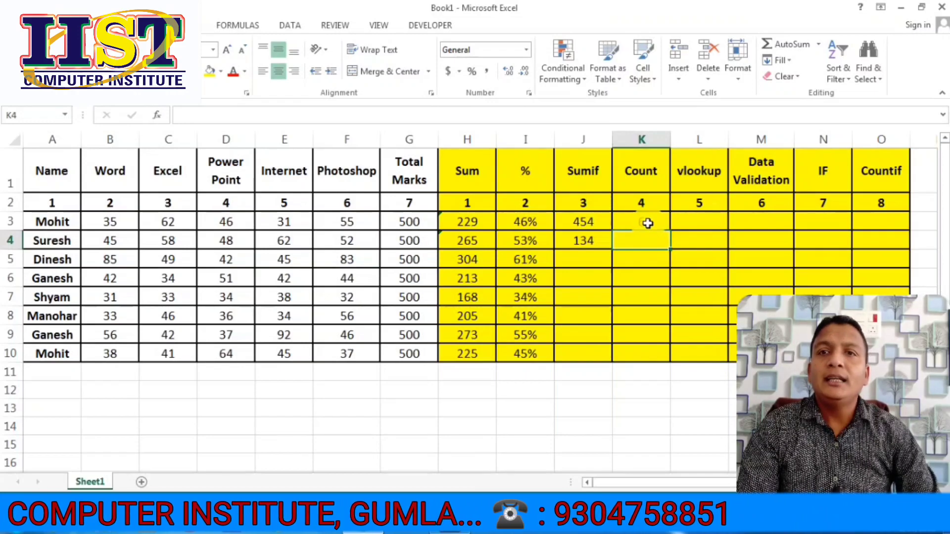
click(224, 225)
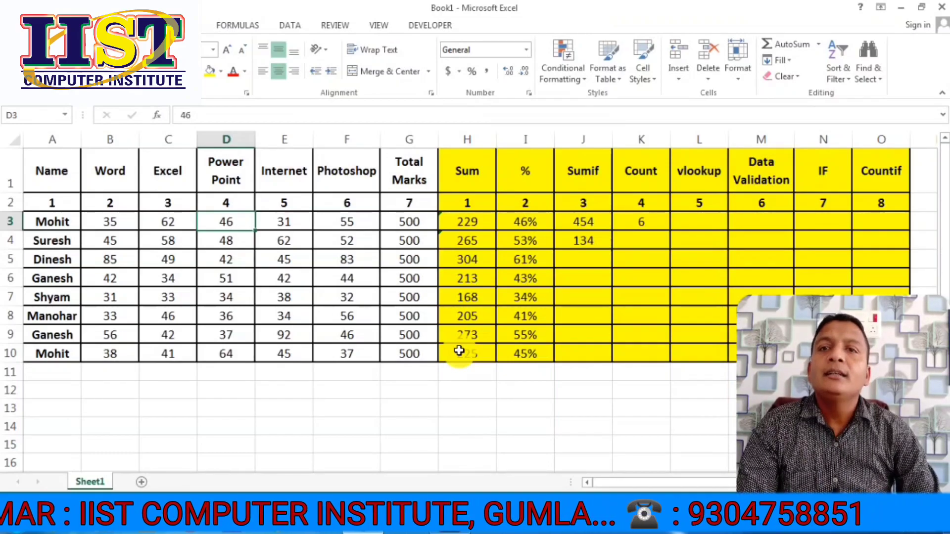
Step: Enter a VLOOKUP formula in L3 with the quoted student name from A5, table array A1:G10, column index 5 and range lookup 0
click(699, 221)
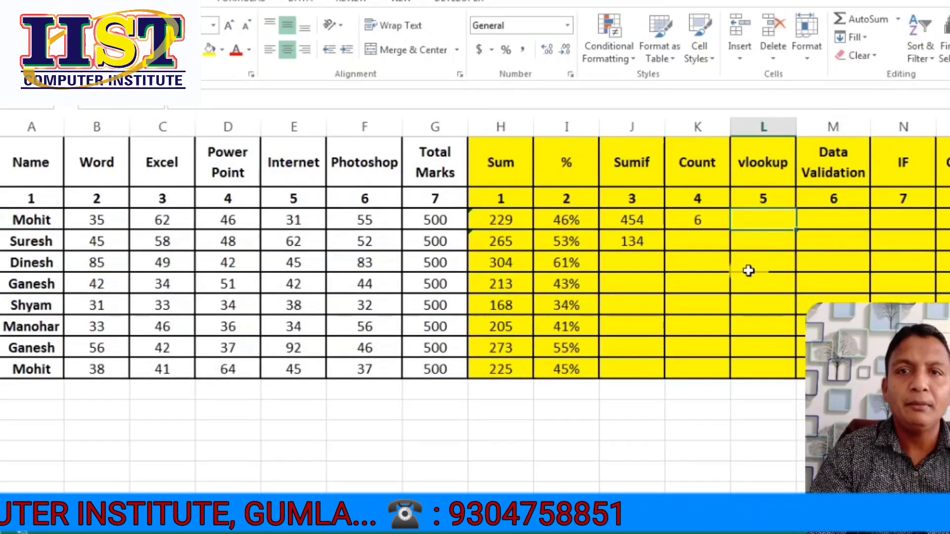
text(=)
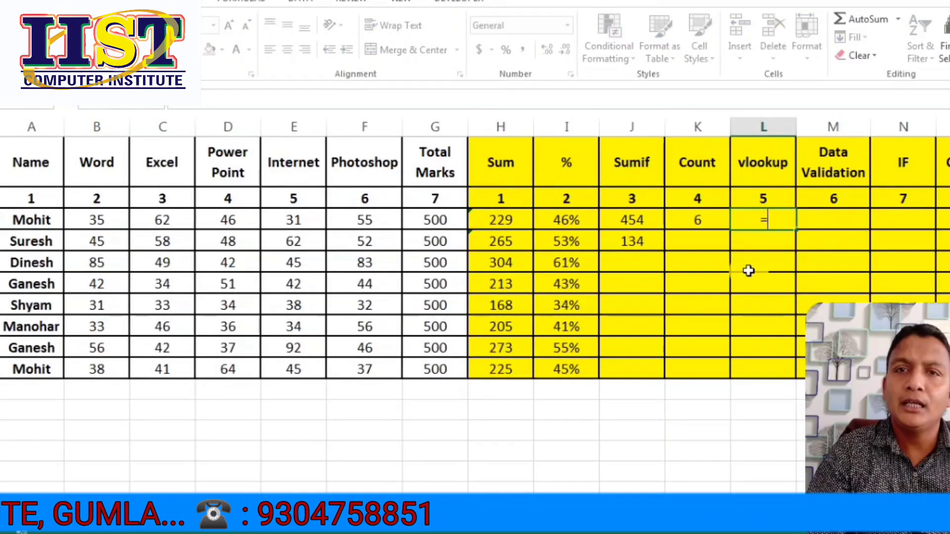
text(vloo)
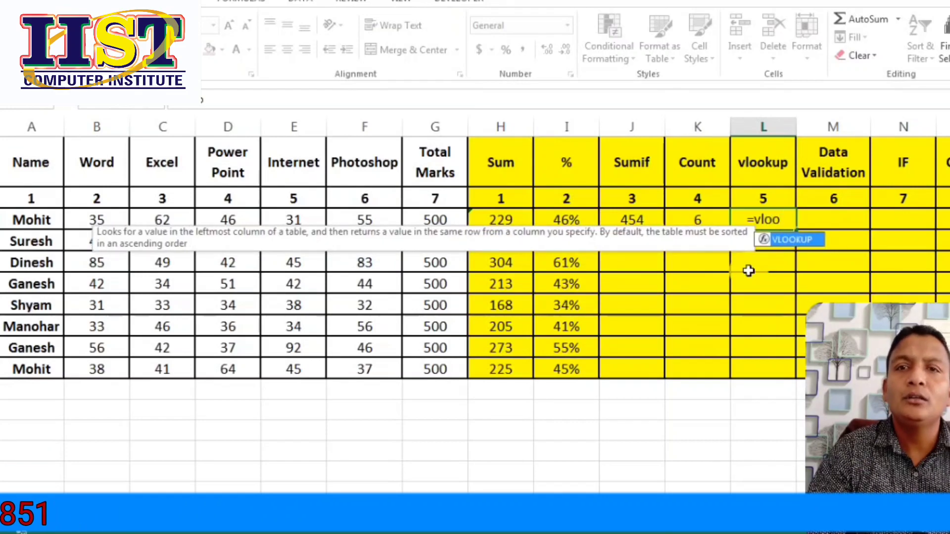
text(kup()
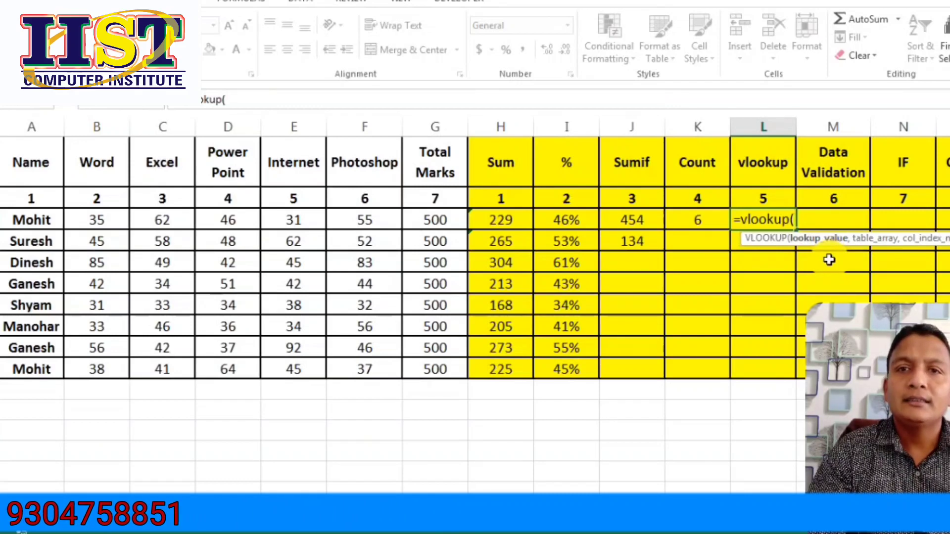
text("Dinesh)
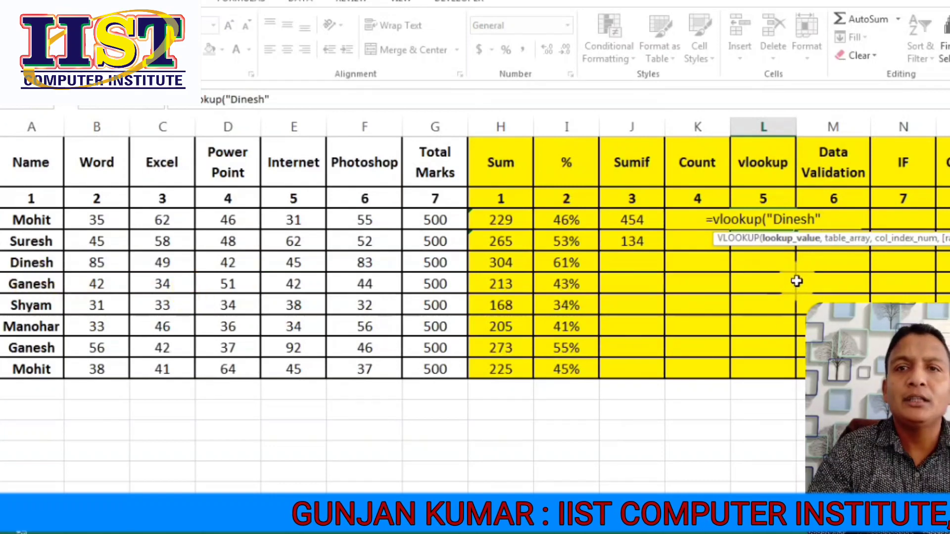
text(,)
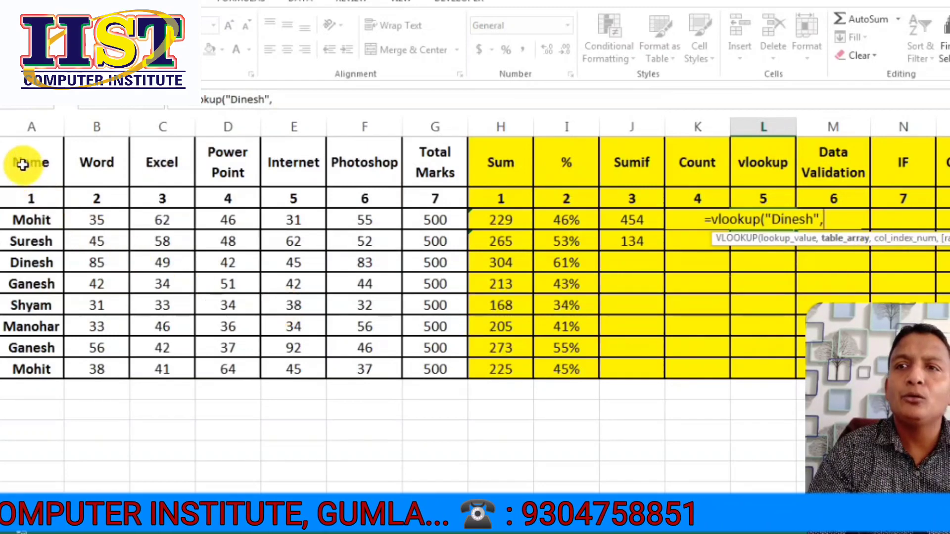
drag(22, 165, 435, 370)
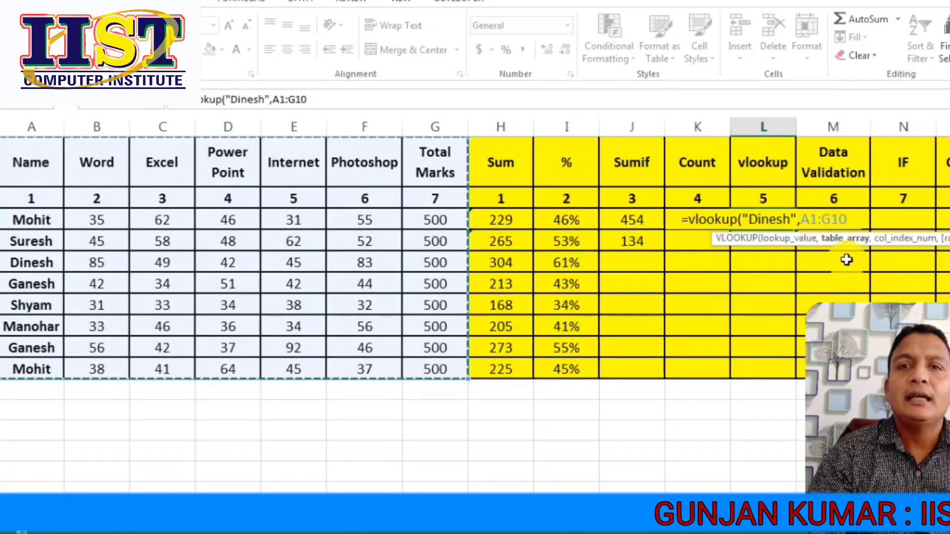
text(,)
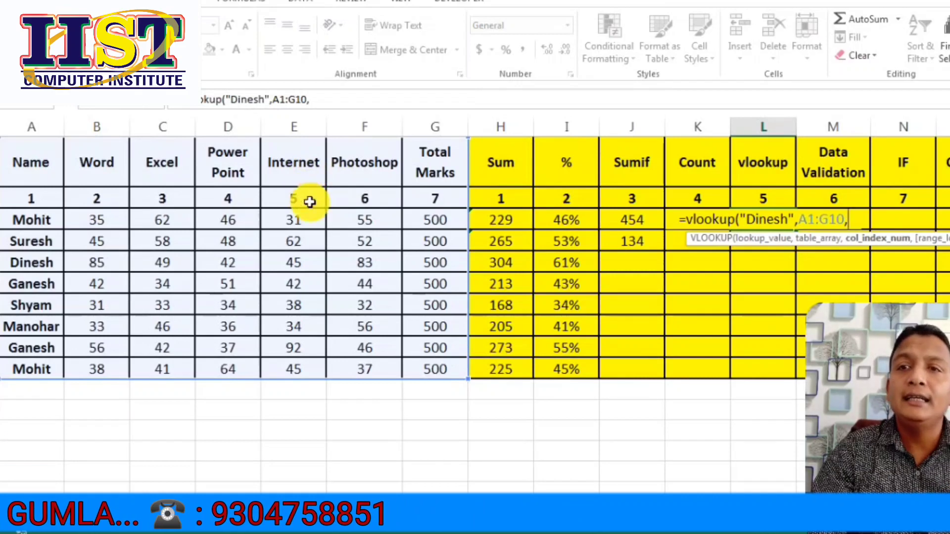
text(5)
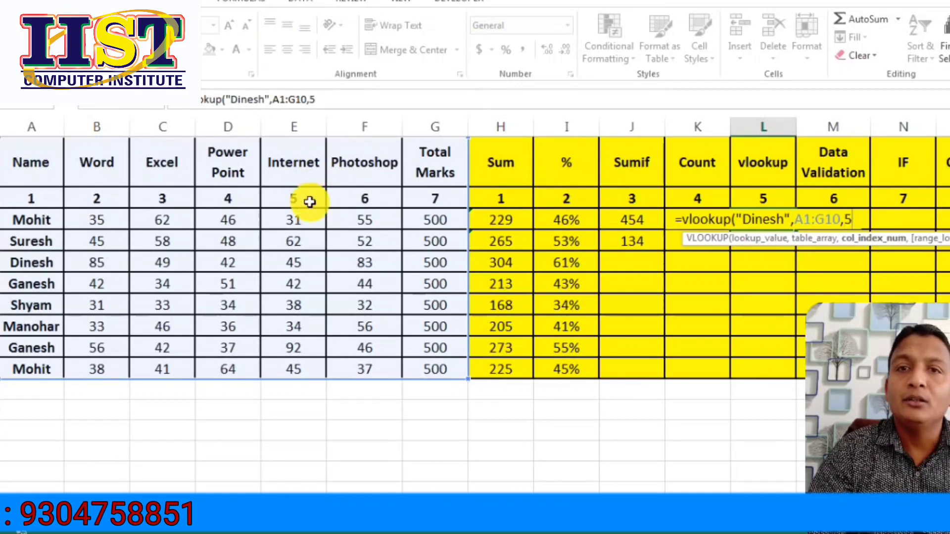
text(,)
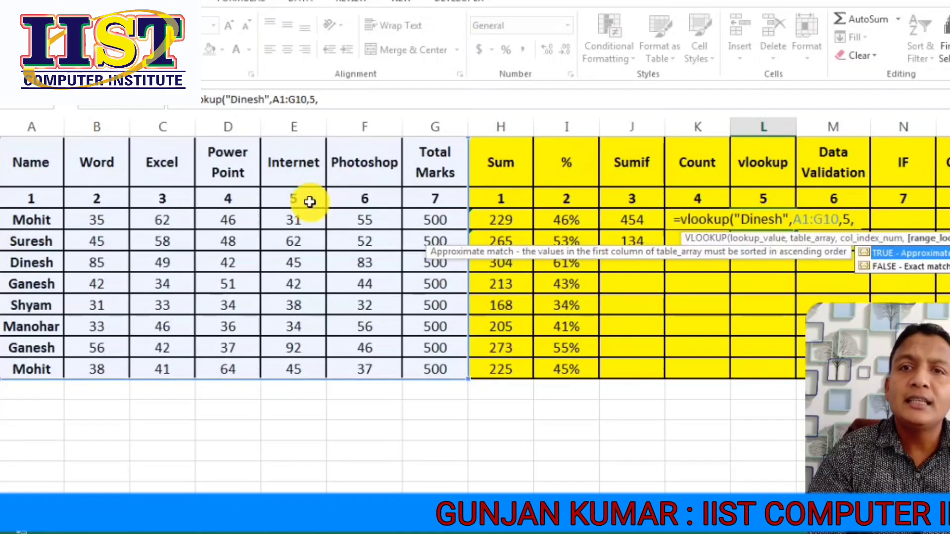
text(0)
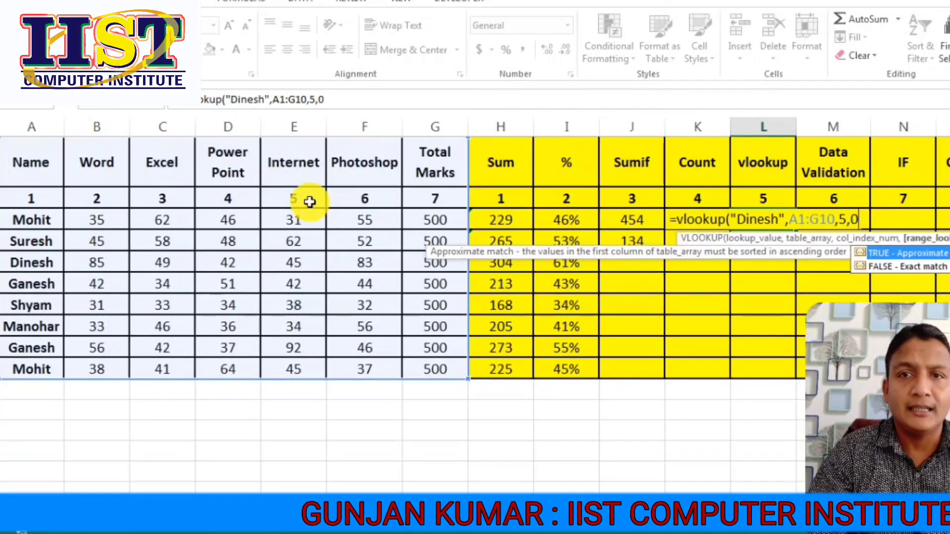
text())
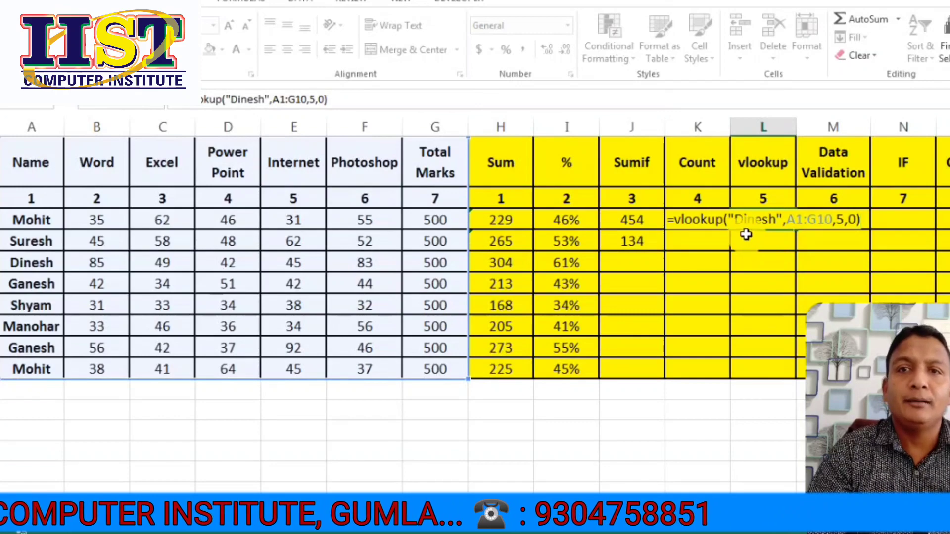
key(Return)
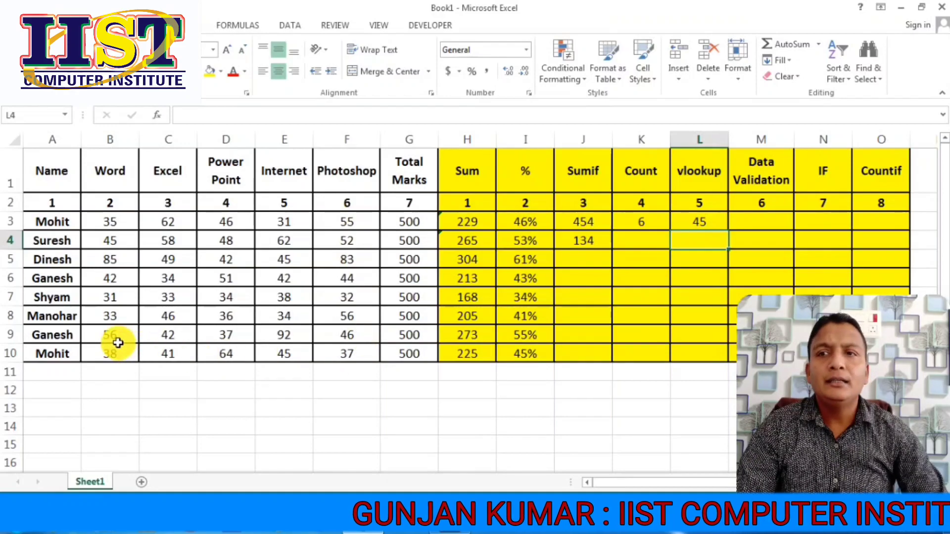
Step: Change the first student's Word marks in B3 to 150
click(128, 223)
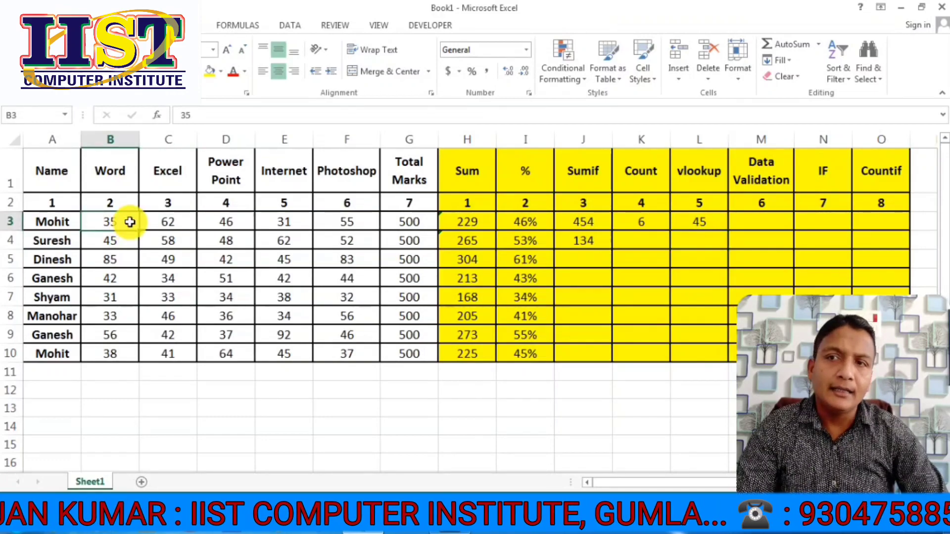
text(150)
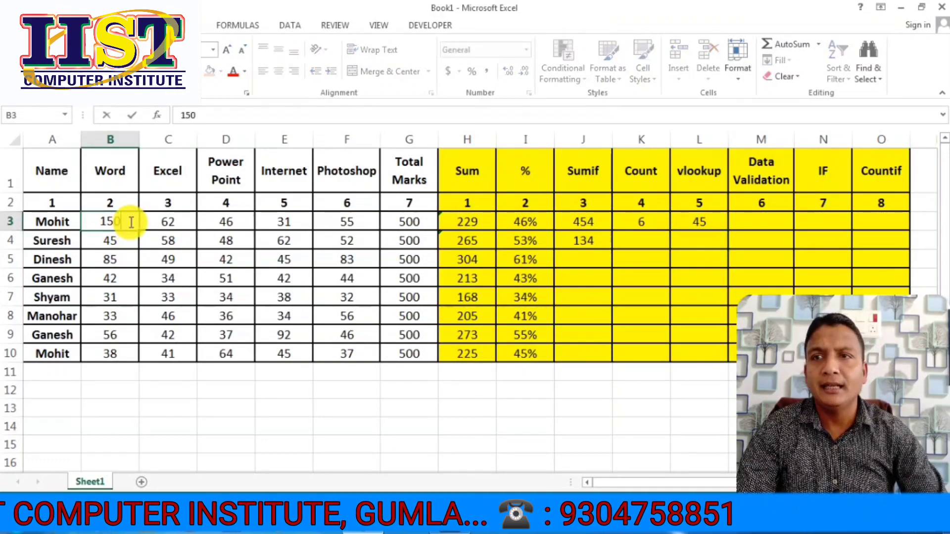
key(Return)
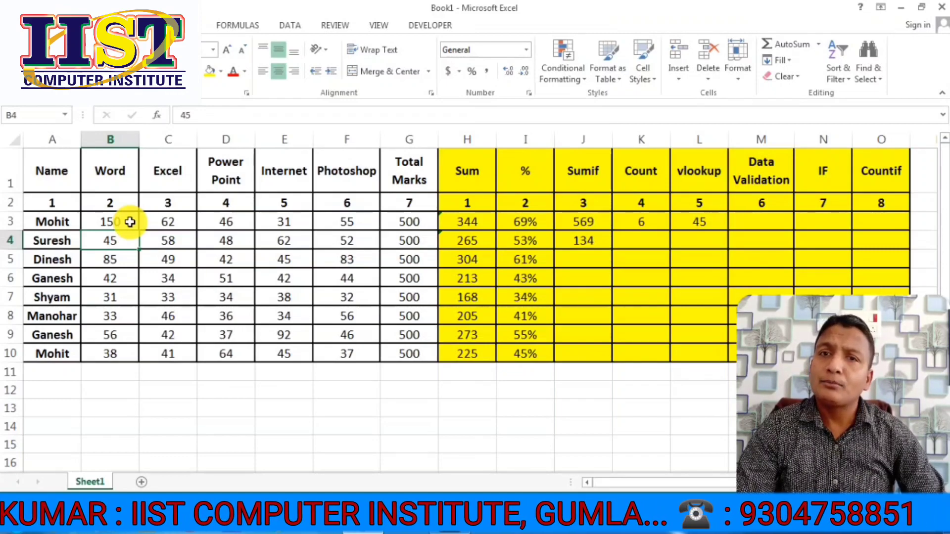
Step: Undo the last change to the first student's Word marks in B3
key(ctrl+z)
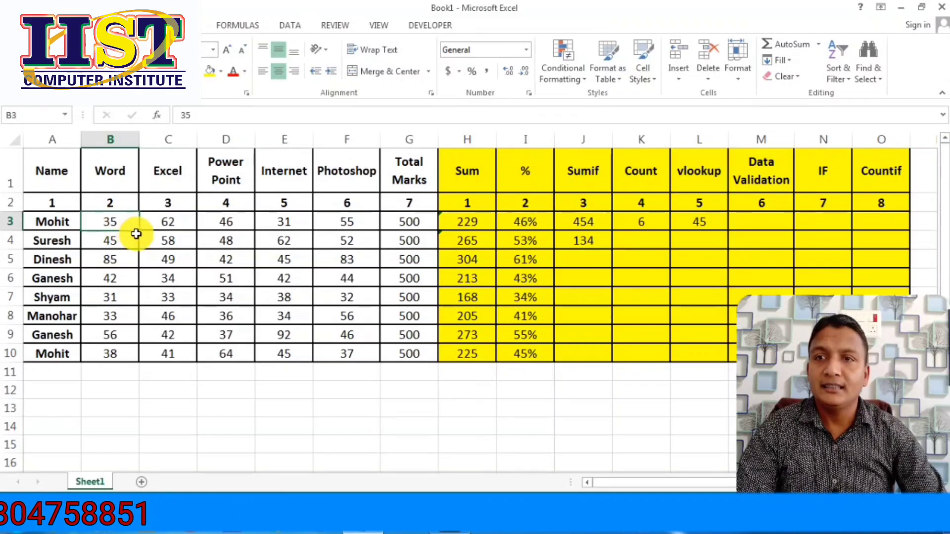
Step: Choose Whole number with the between condition as the data validation criteria for the marks range B3:F10
drag(163, 232, 352, 352)
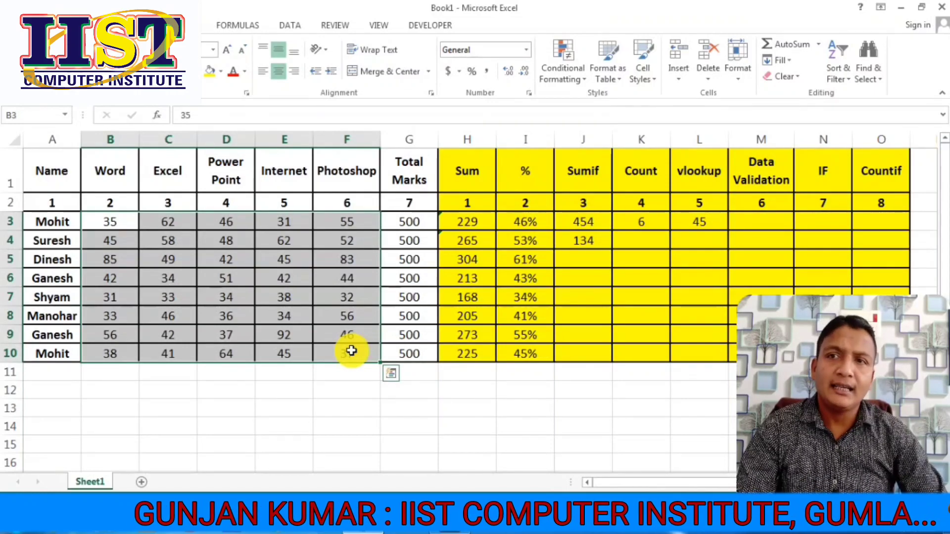
click(293, 26)
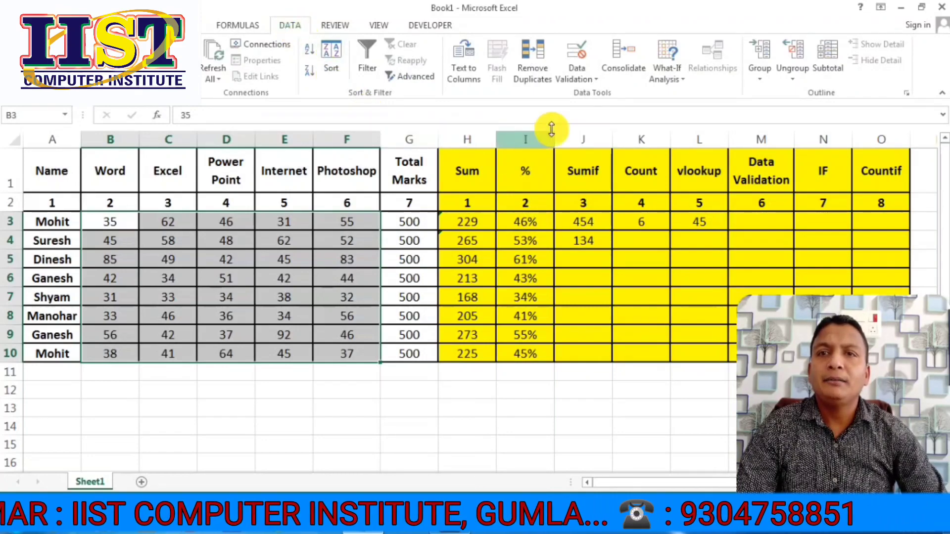
click(584, 76)
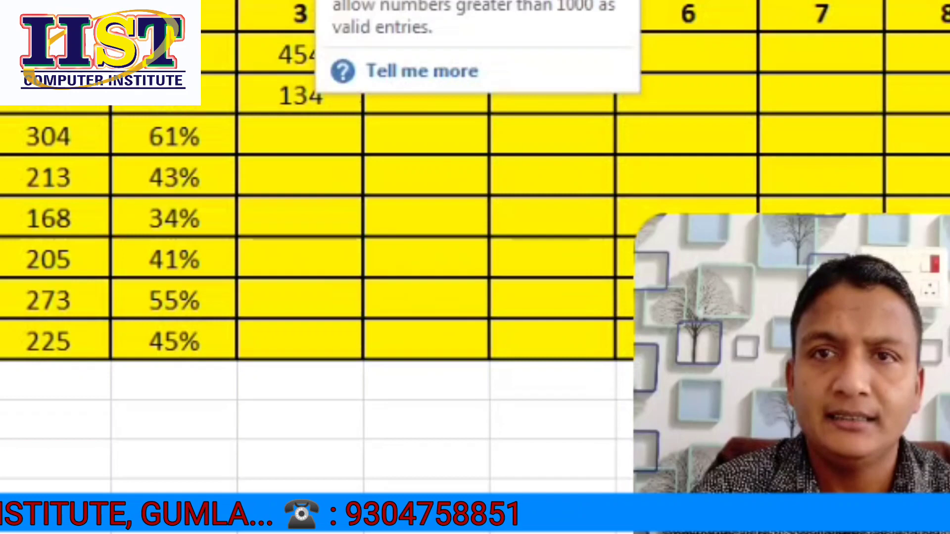
click(593, 95)
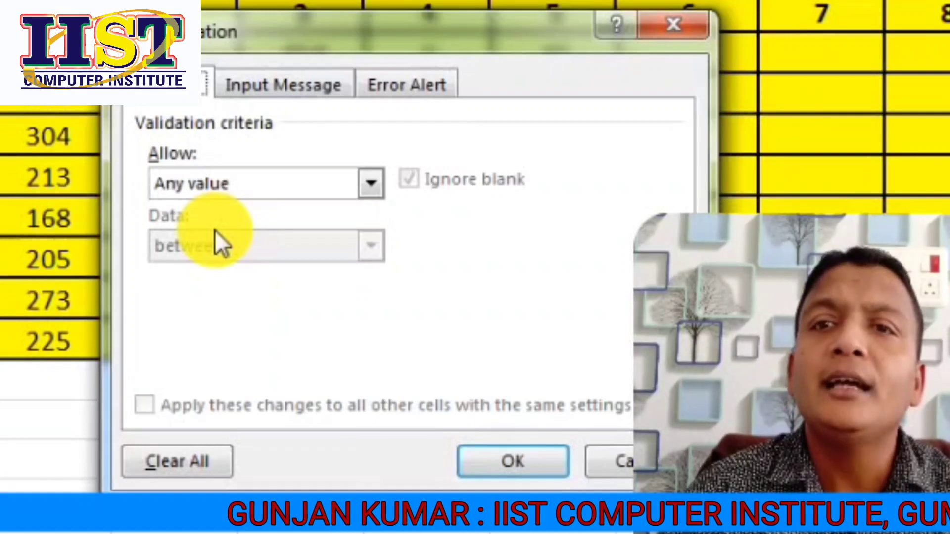
click(242, 188)
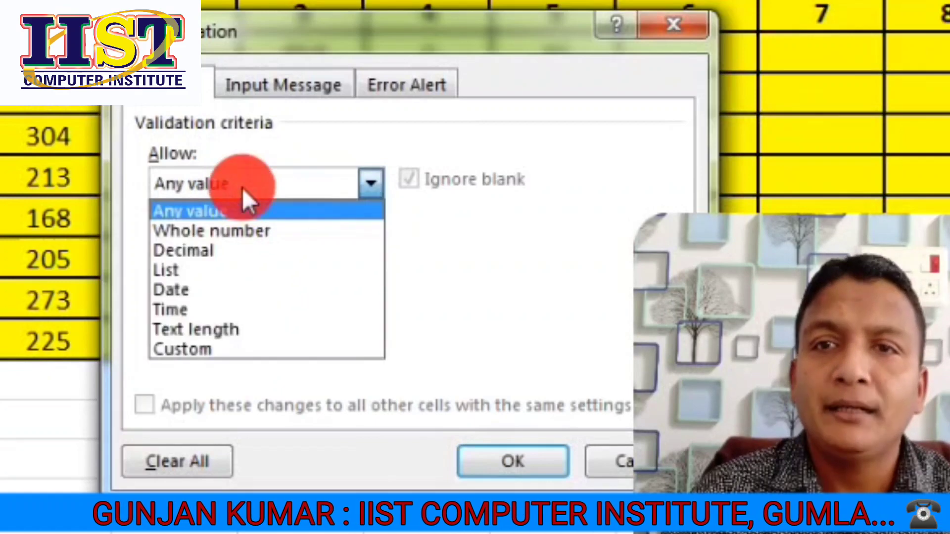
click(272, 234)
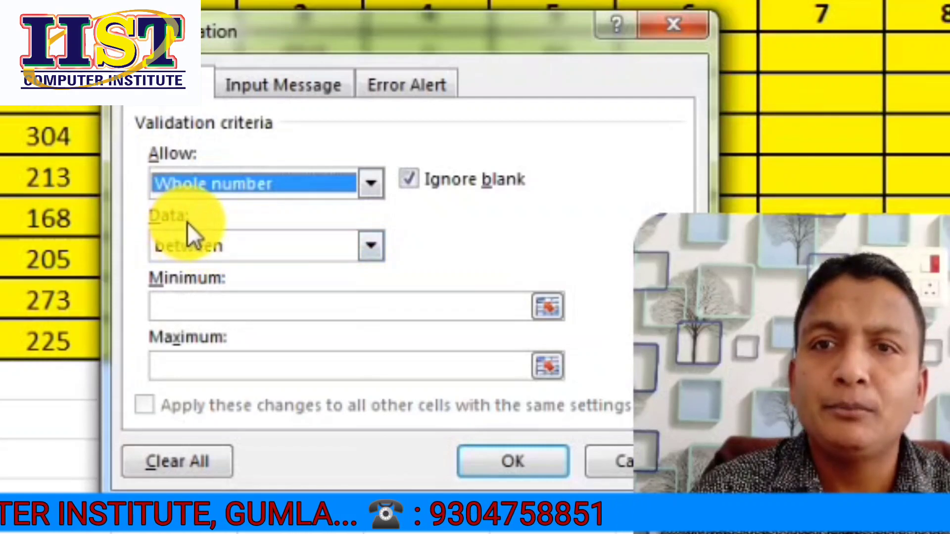
click(372, 246)
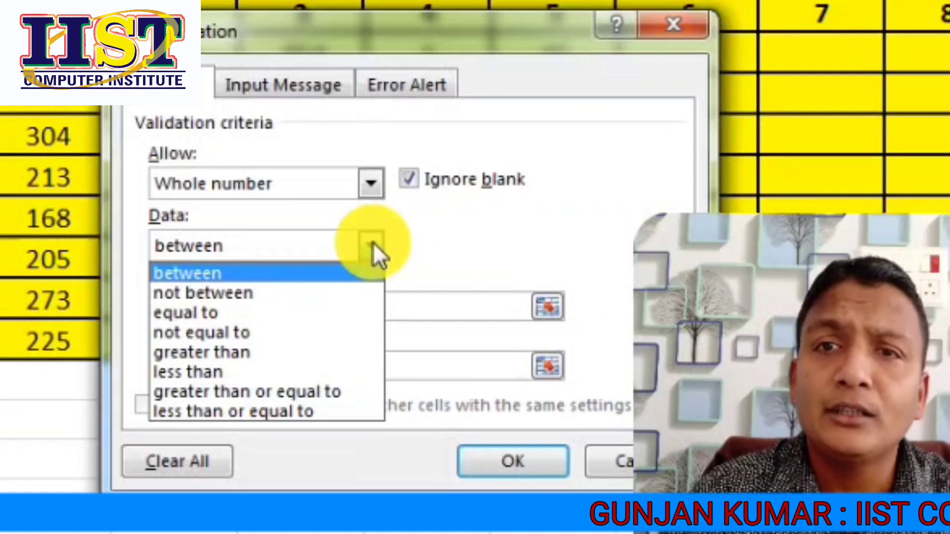
click(209, 274)
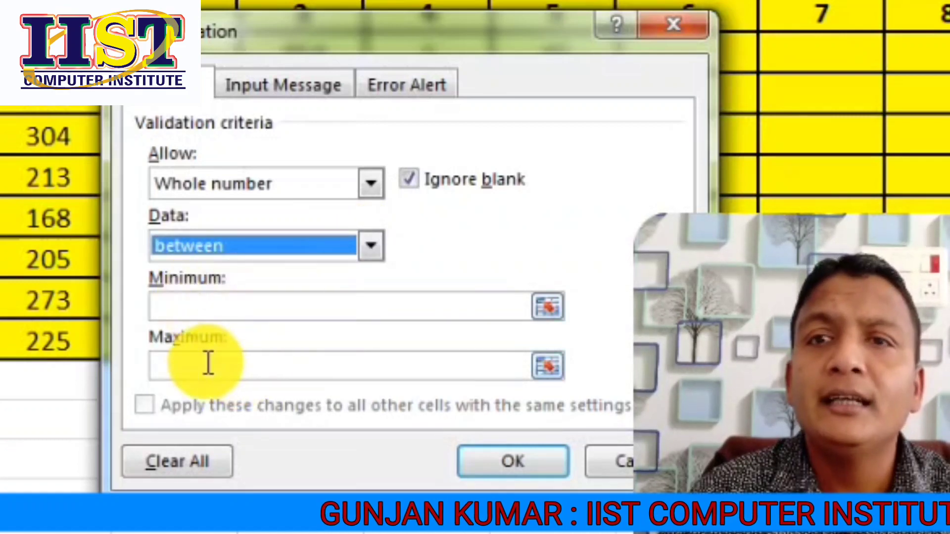
Step: Set the validation limits to minimum 0 and maximum 100 and apply the rule
click(204, 308)
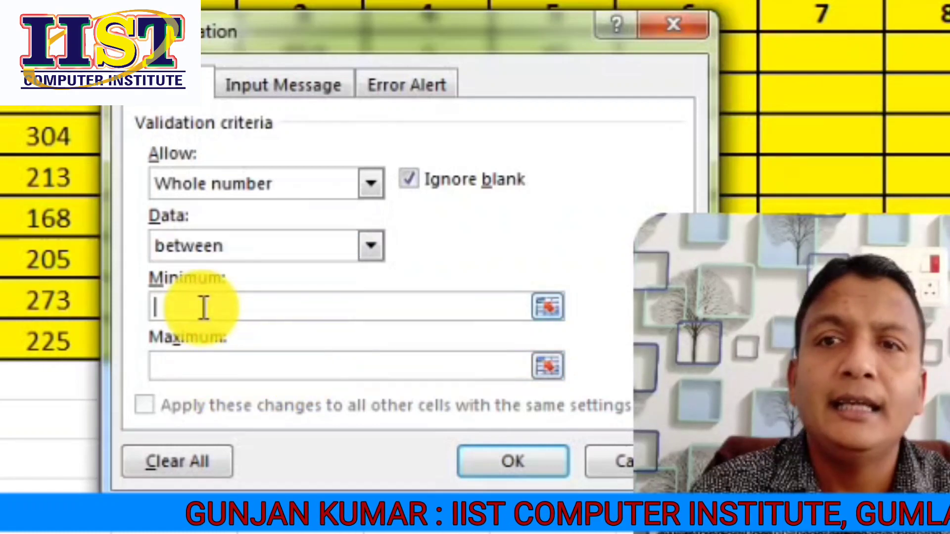
text(0)
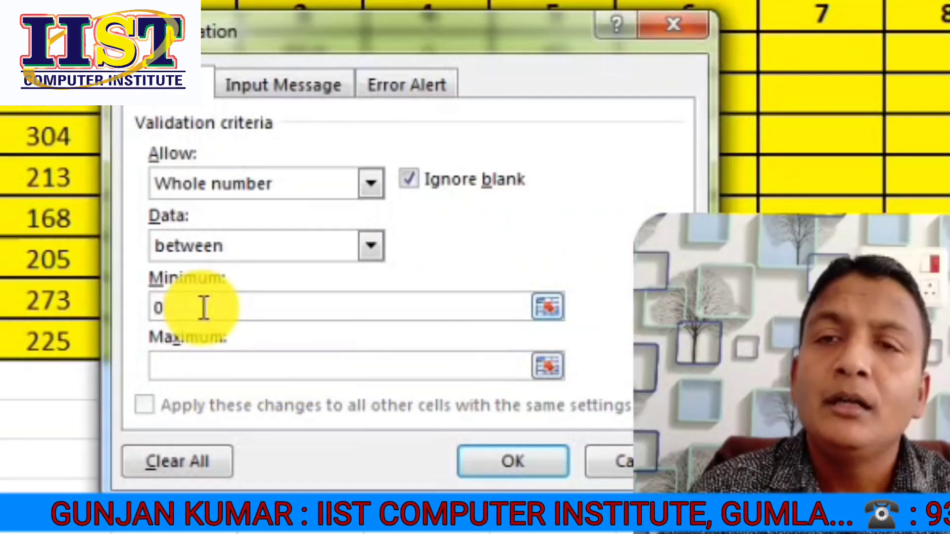
click(229, 366)
text(100)
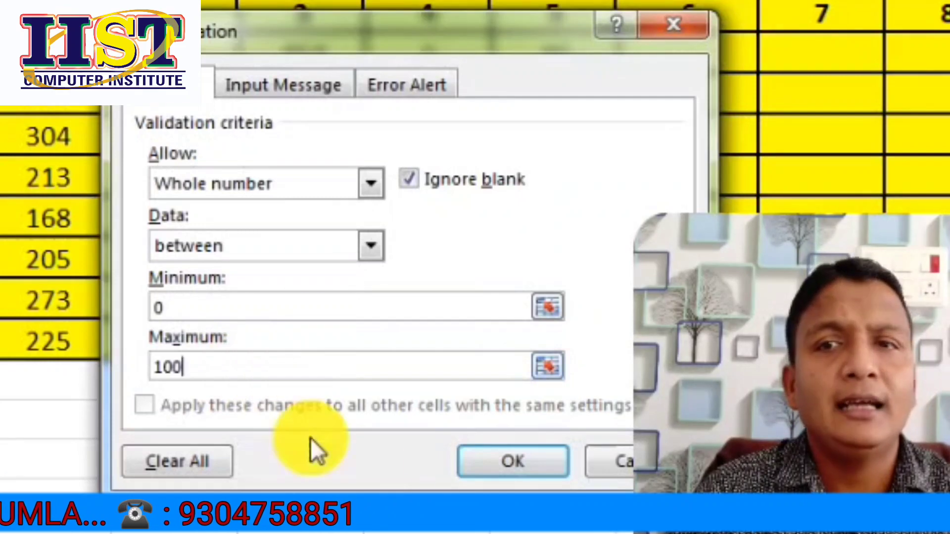
click(515, 462)
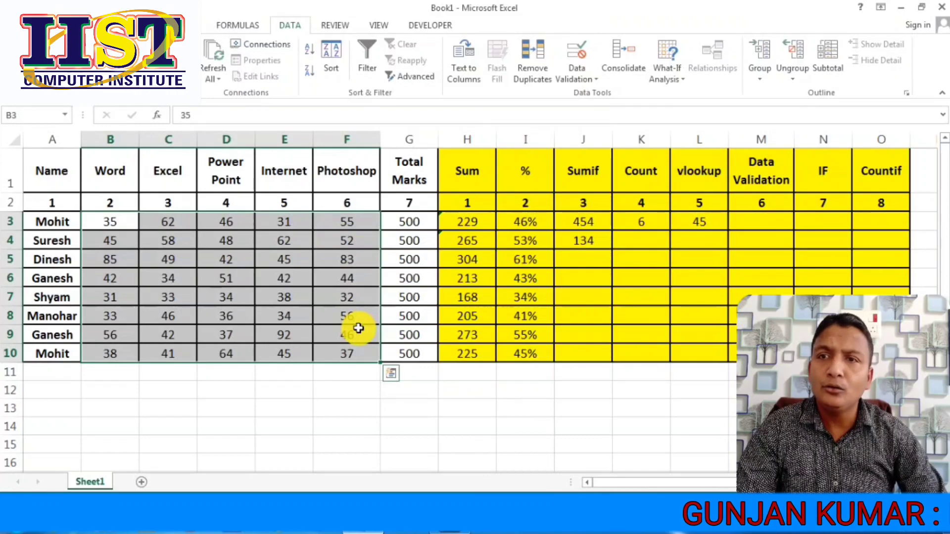
Step: Test the validation rule by changing the first student's Word marks in B3 to 85
click(107, 223)
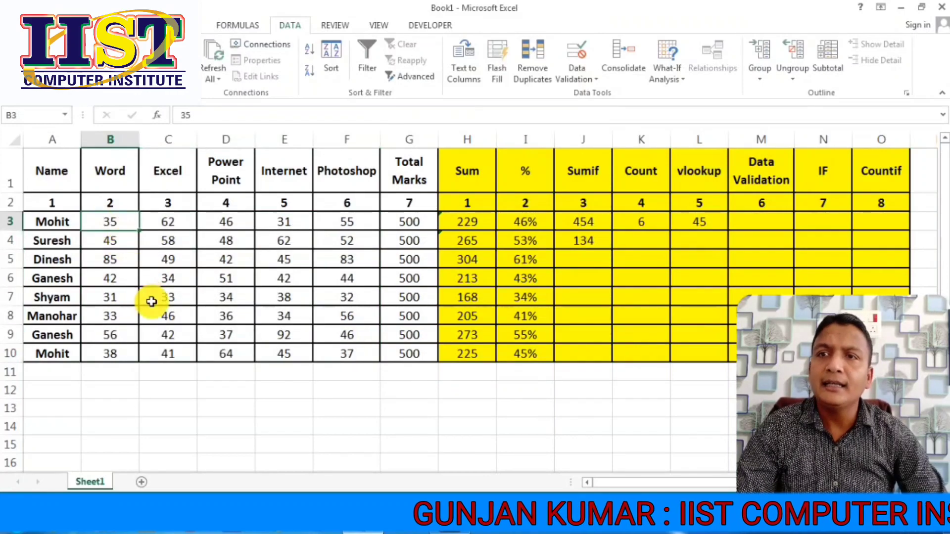
text(85)
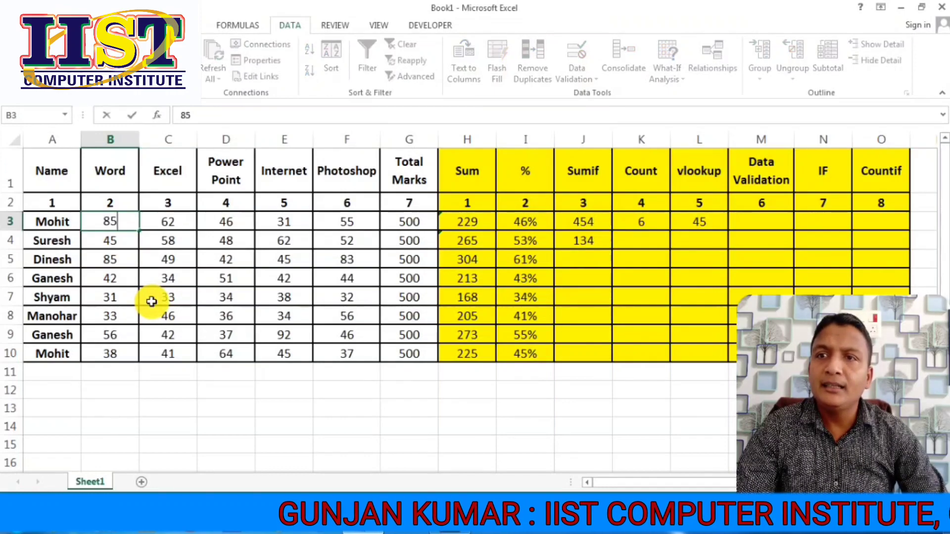
key(Return)
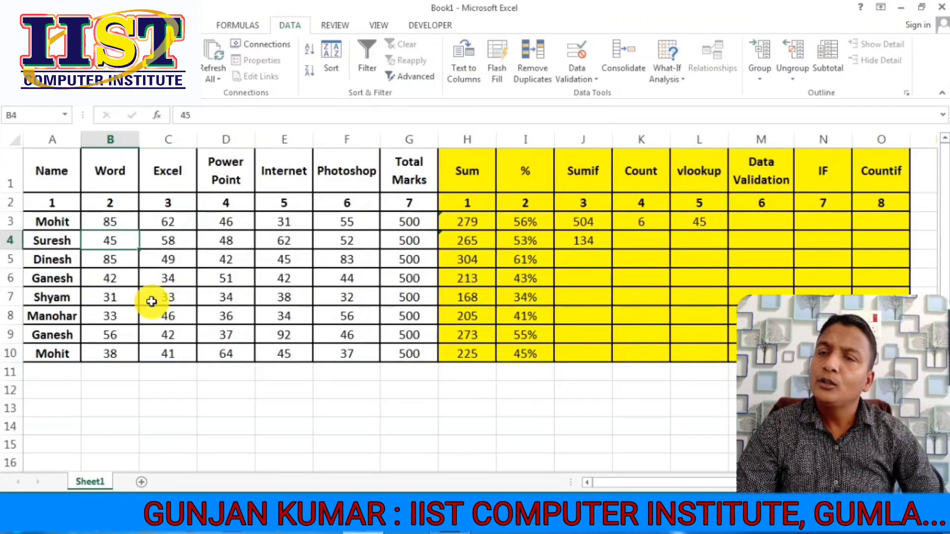
Step: Try to enter 185 as the first student's Word marks in B3, then cancel the entry
key(Up)
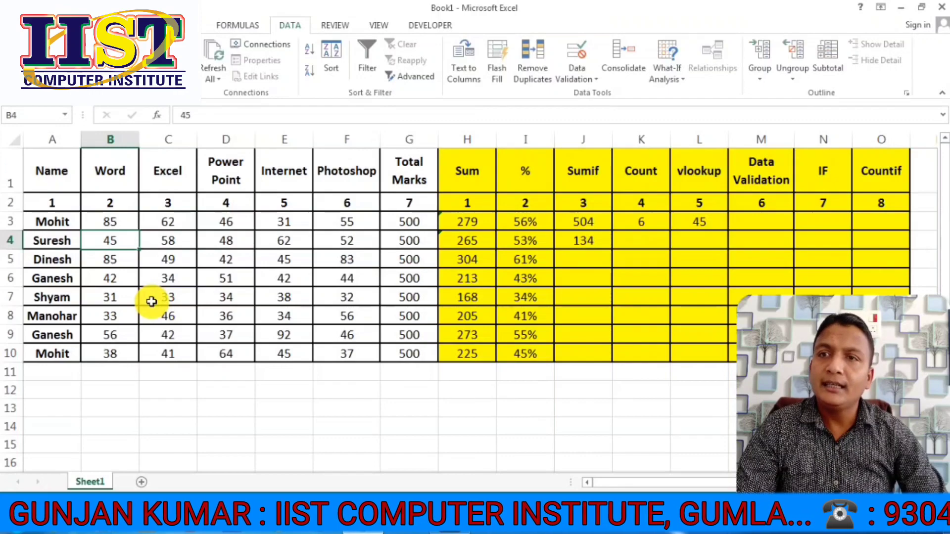
text(185)
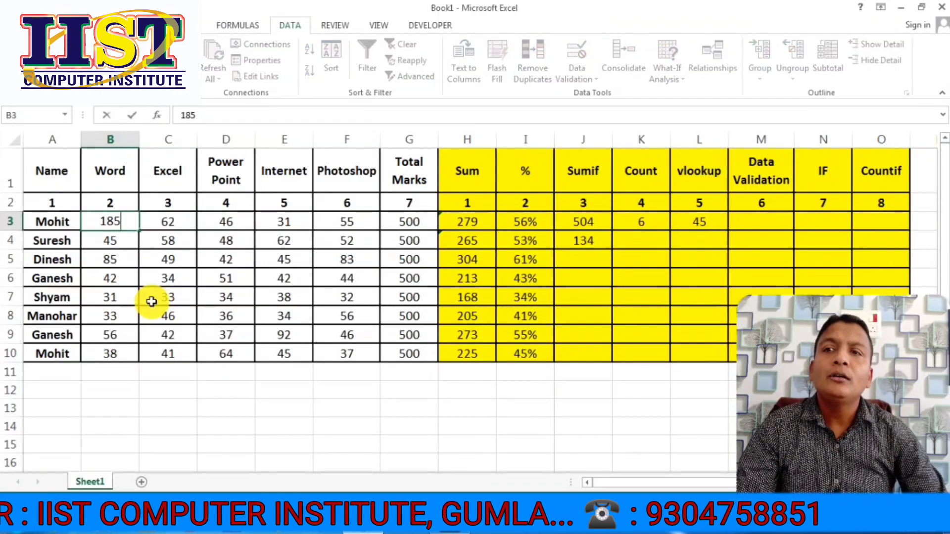
key(ctrl+Return)
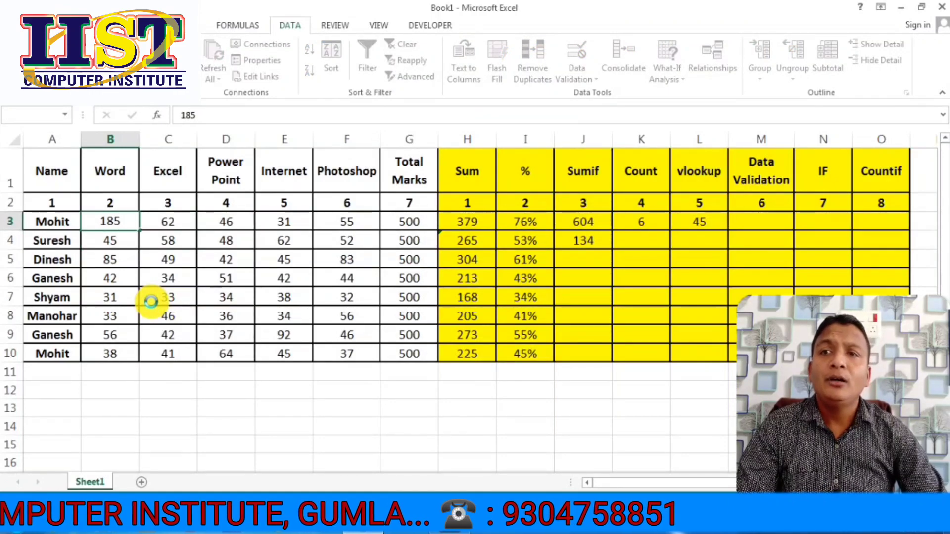
click(151, 301)
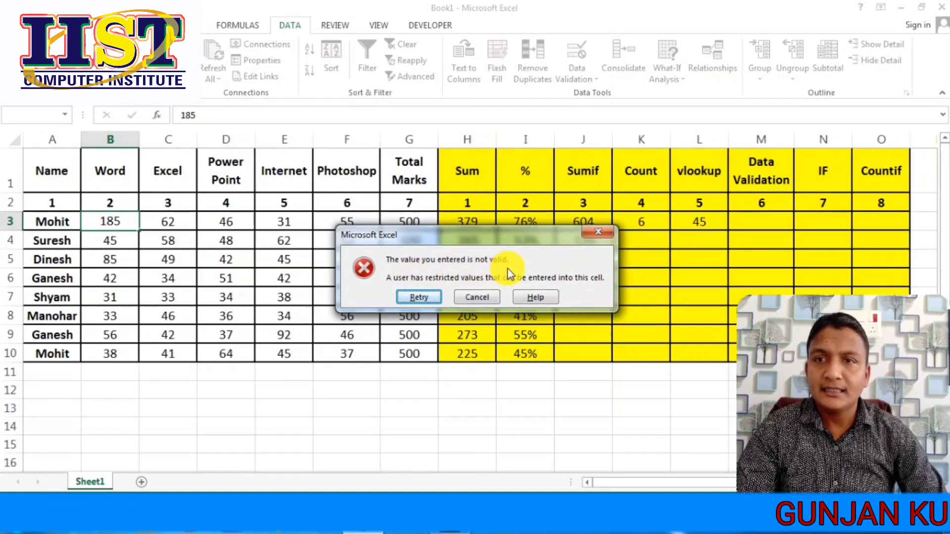
click(474, 300)
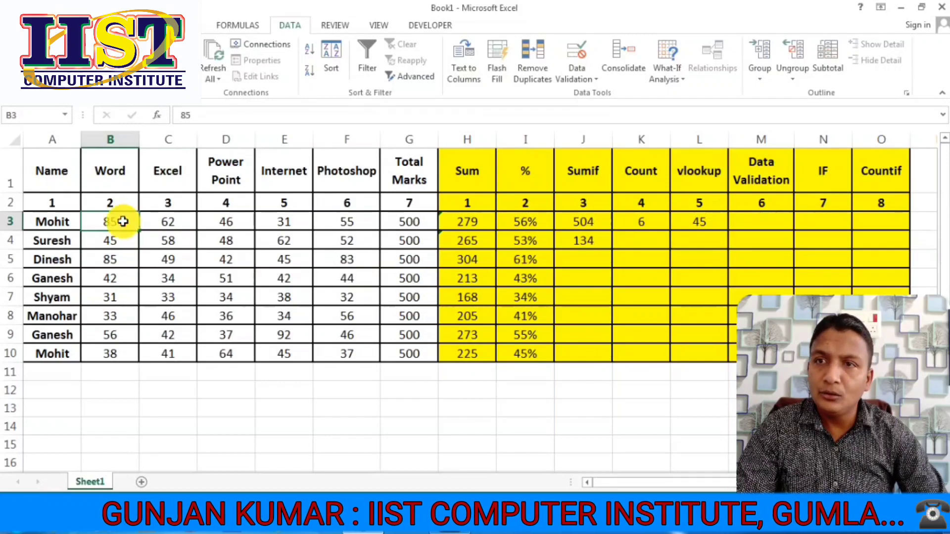
Step: Try entering 185 in B3 once more and choose to retry the entry
text(185)
key(Return)
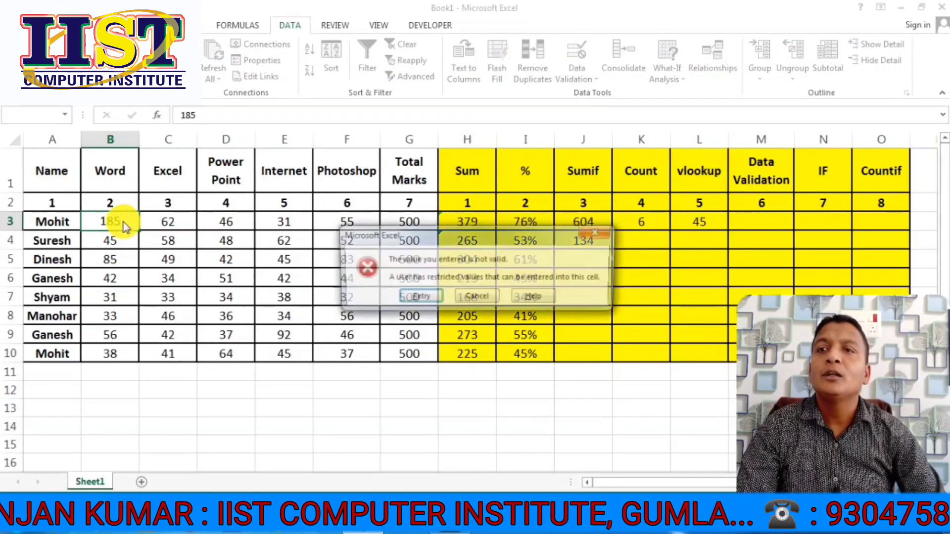
click(419, 298)
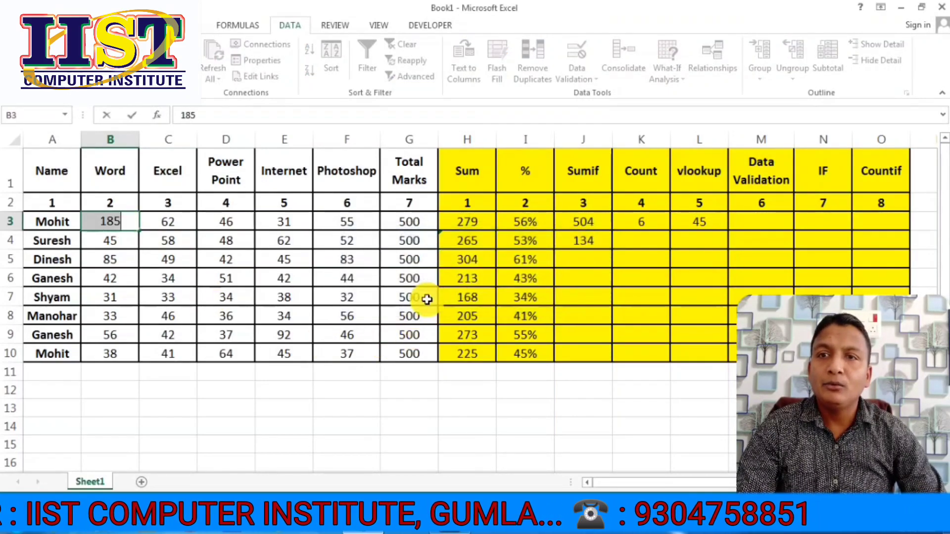
Step: Try -50 as the first student's Word marks in B3, then replace it with 35
key(BackSpace)
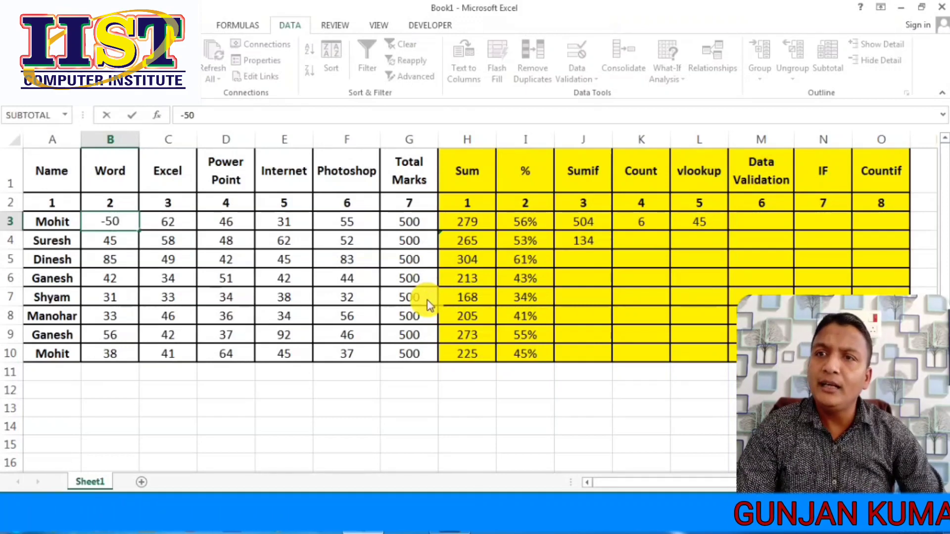
key(Return)
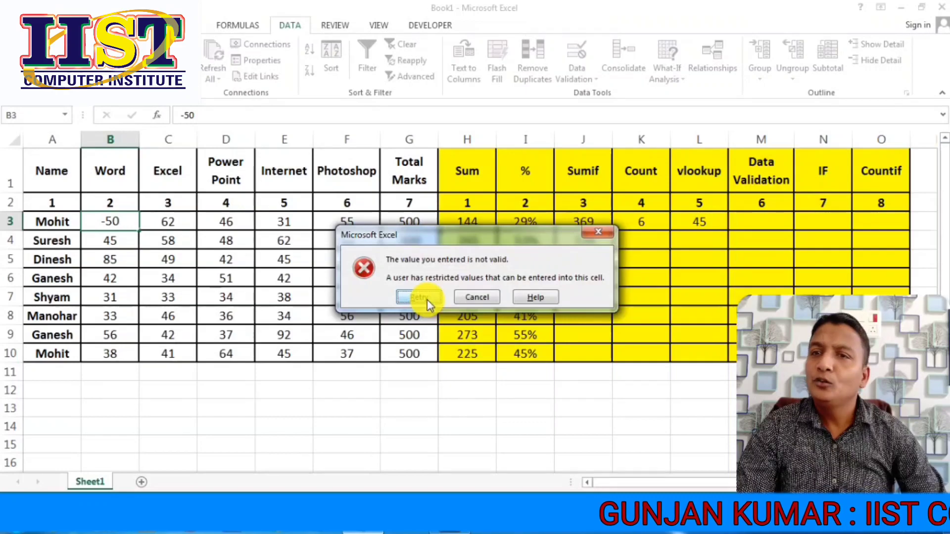
click(421, 298)
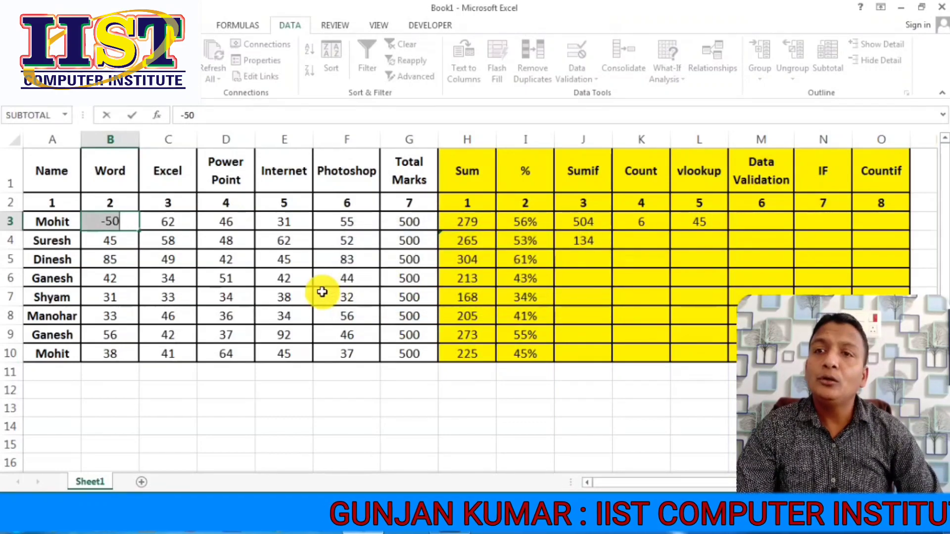
text(35)
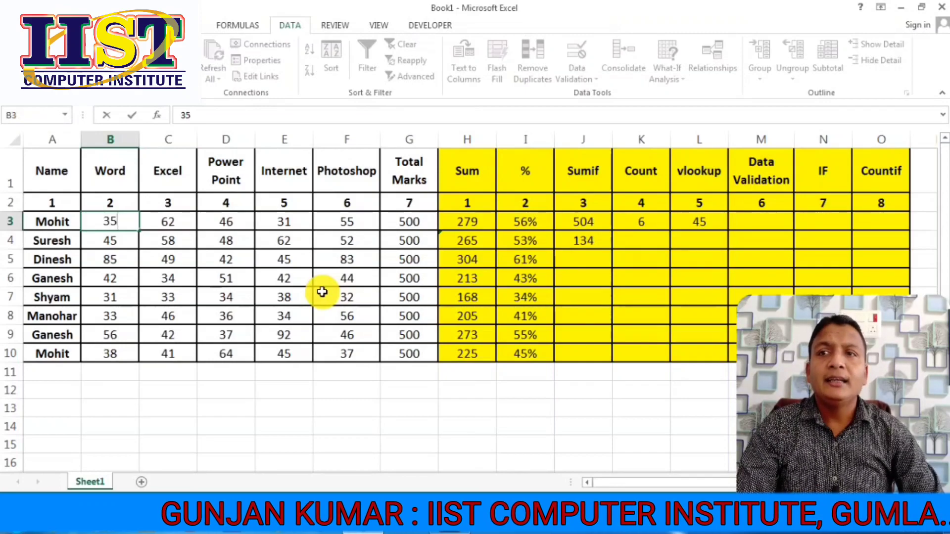
key(Return)
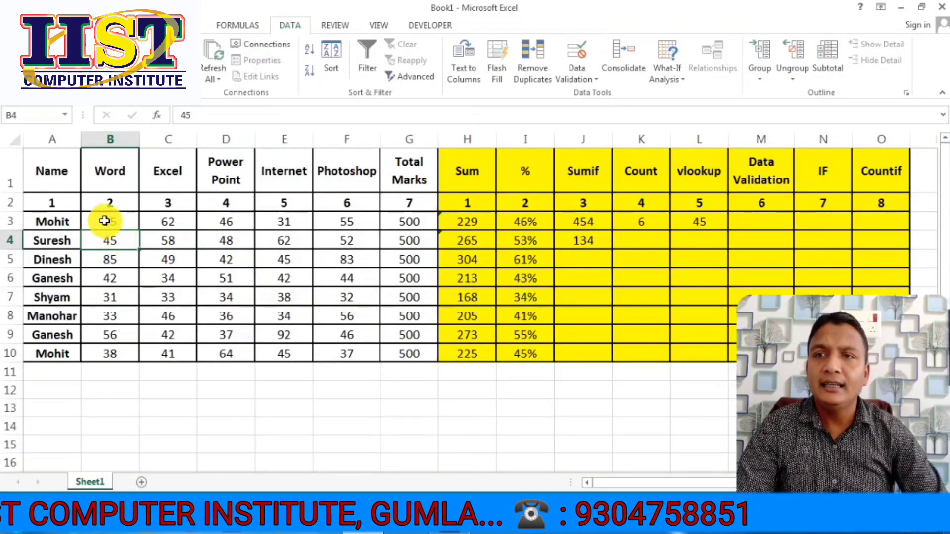
Step: Clear all data validation settings from the marks range B3:F10
drag(106, 221, 366, 354)
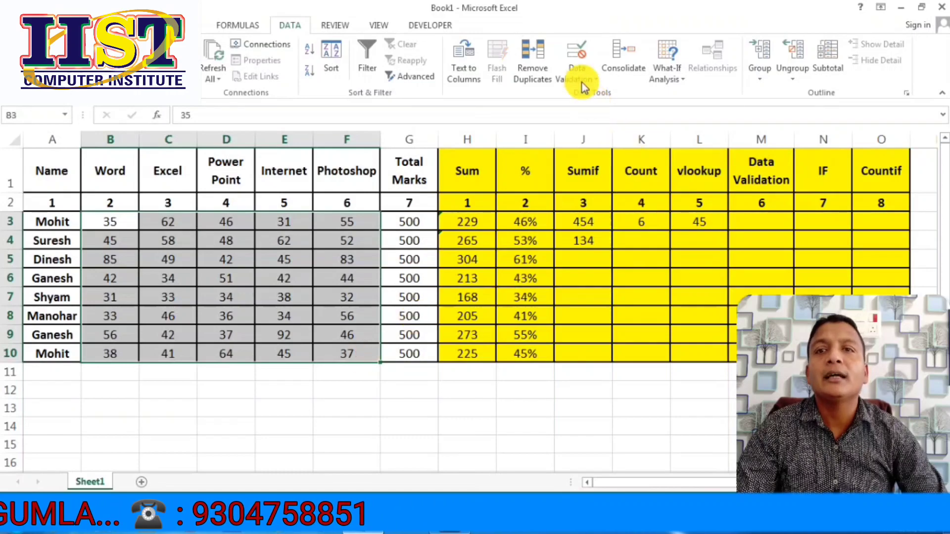
click(576, 64)
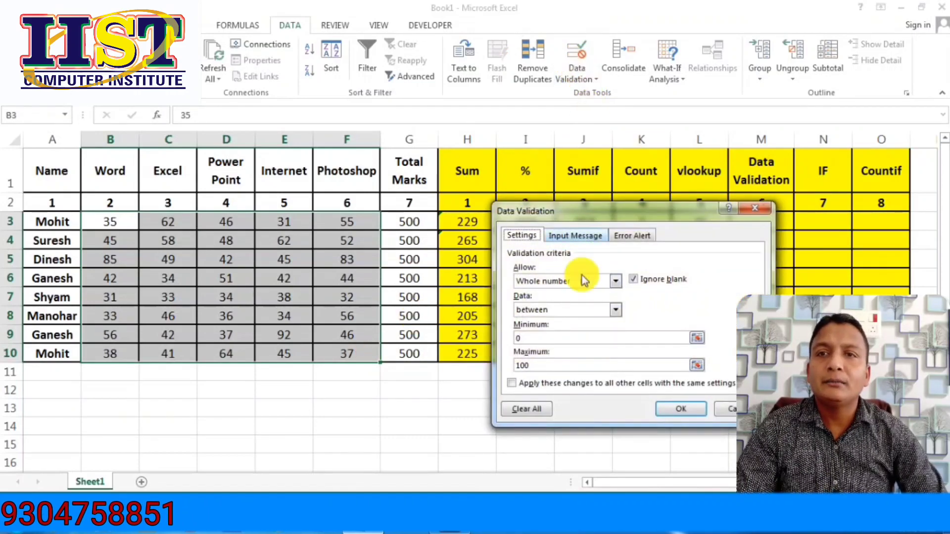
click(527, 410)
click(675, 412)
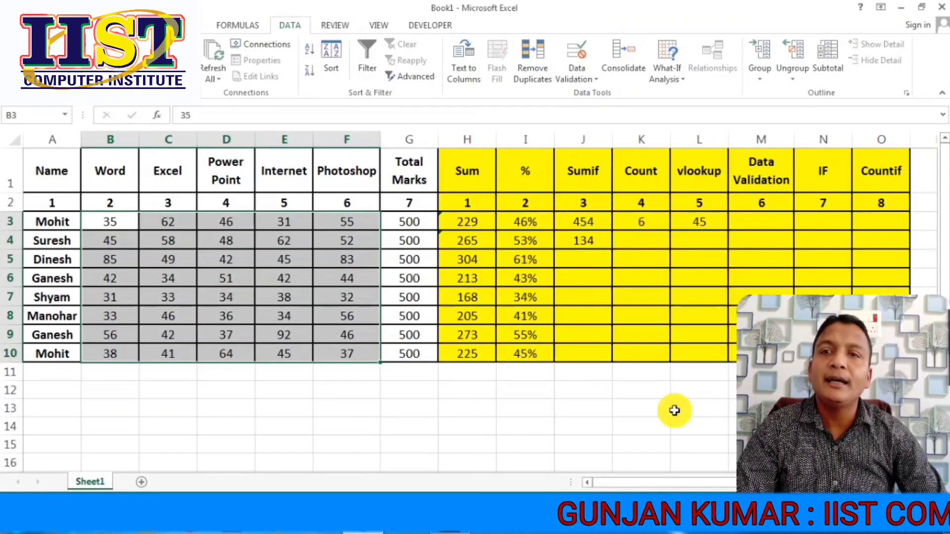
Step: Test B3 without validation by entering 150 as the Word marks, then undo the change
click(115, 225)
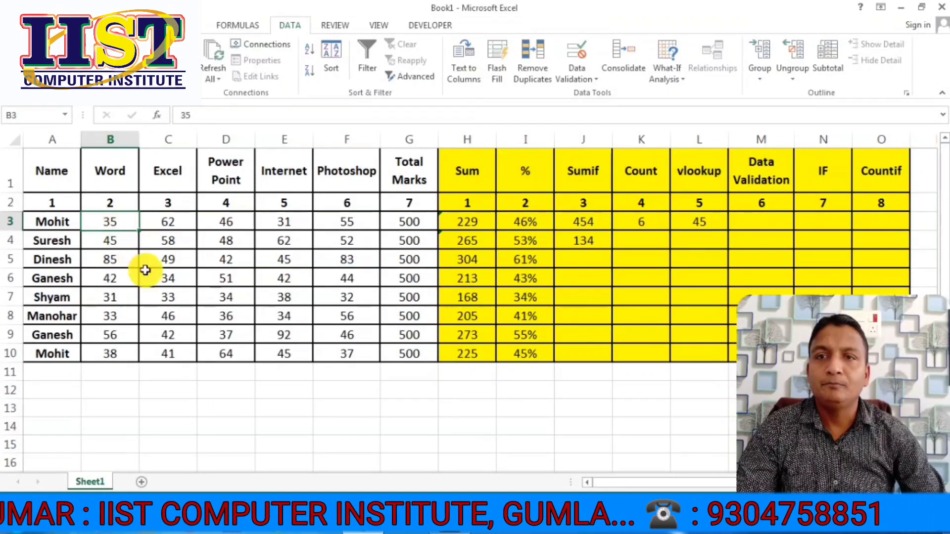
text(1)
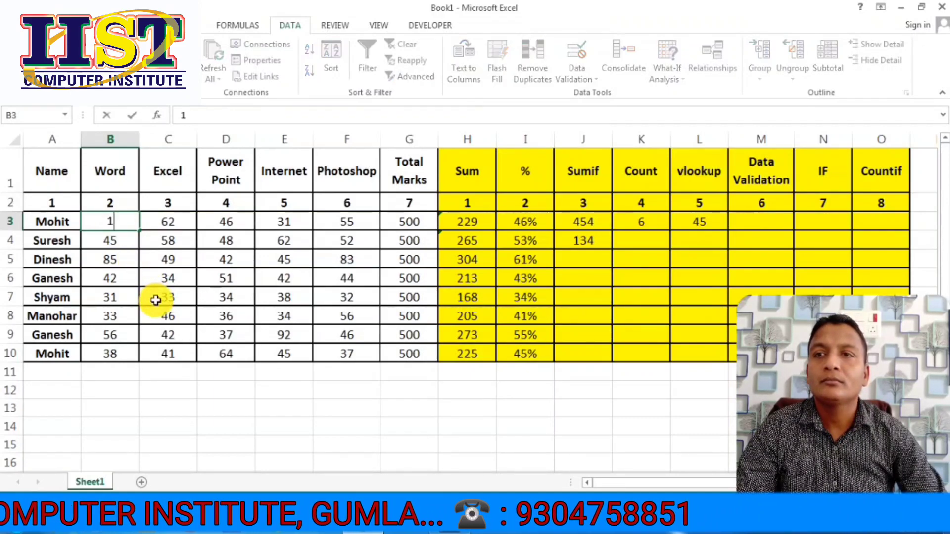
text(50)
key(Return)
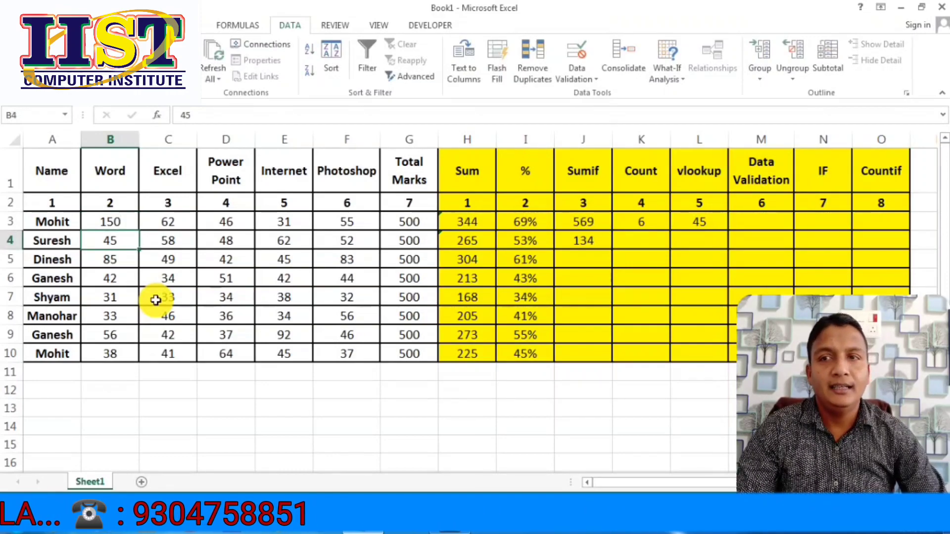
key(ctrl+z)
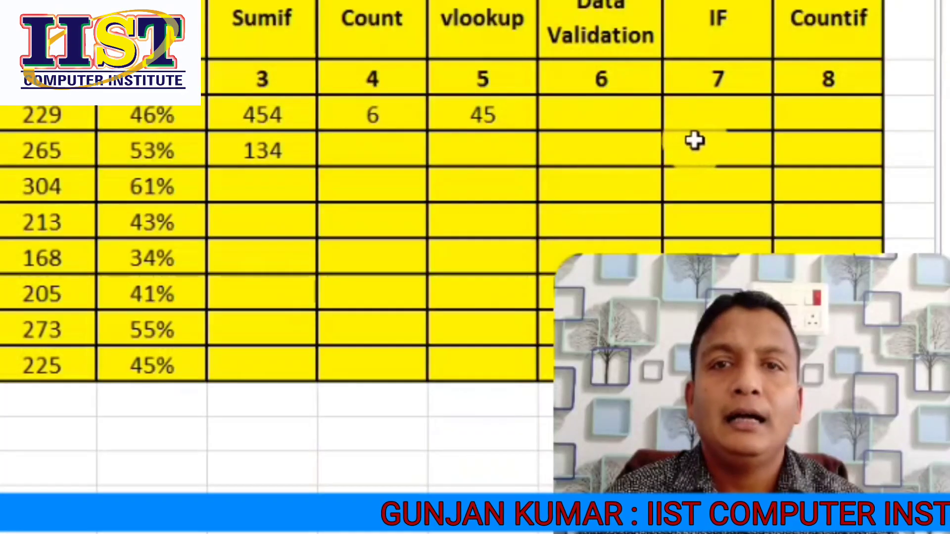
click(737, 119)
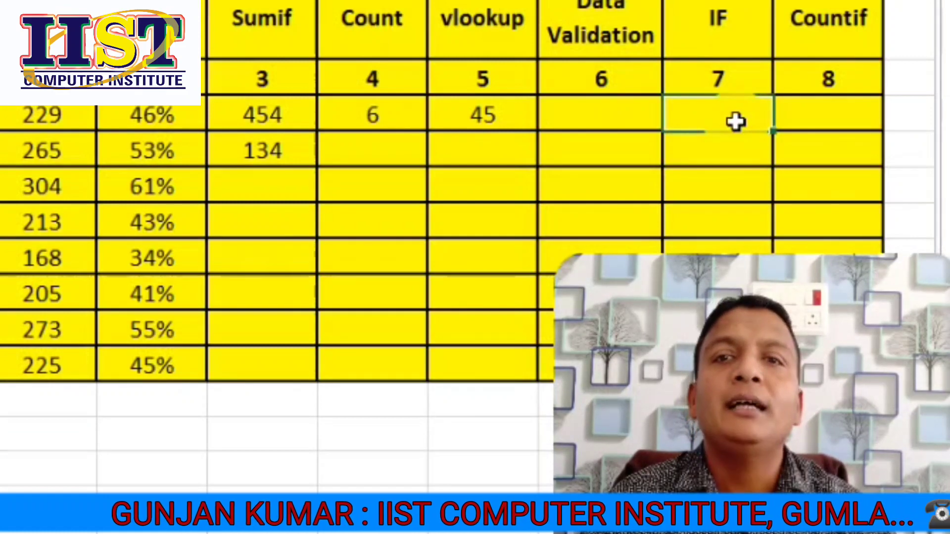
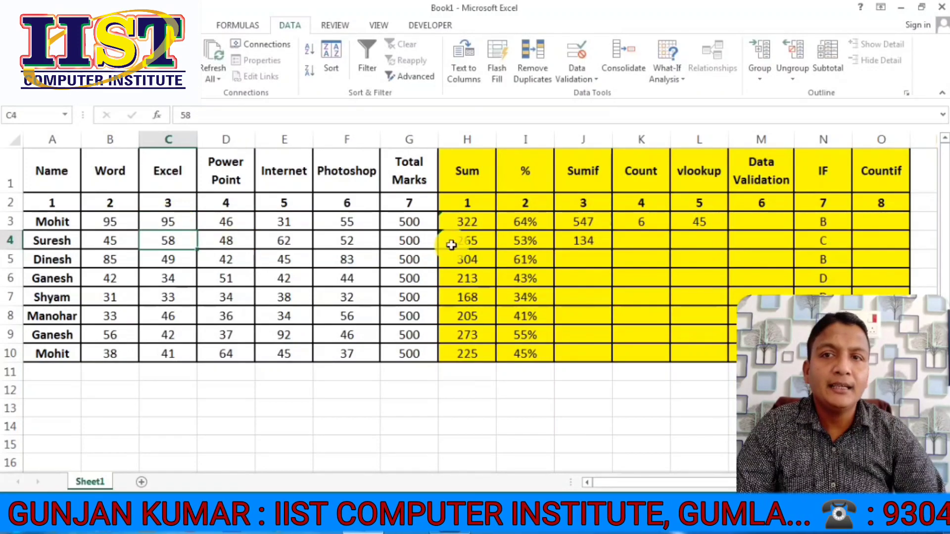
Step: Set the first student's Power Point marks in D3 and Internet marks in E3 to 95 each
click(238, 226)
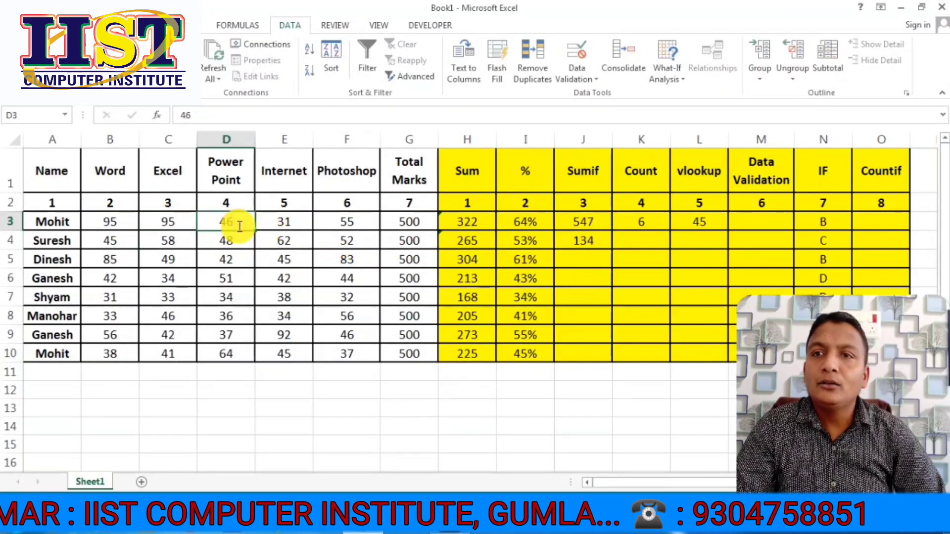
text(95)
key(Return)
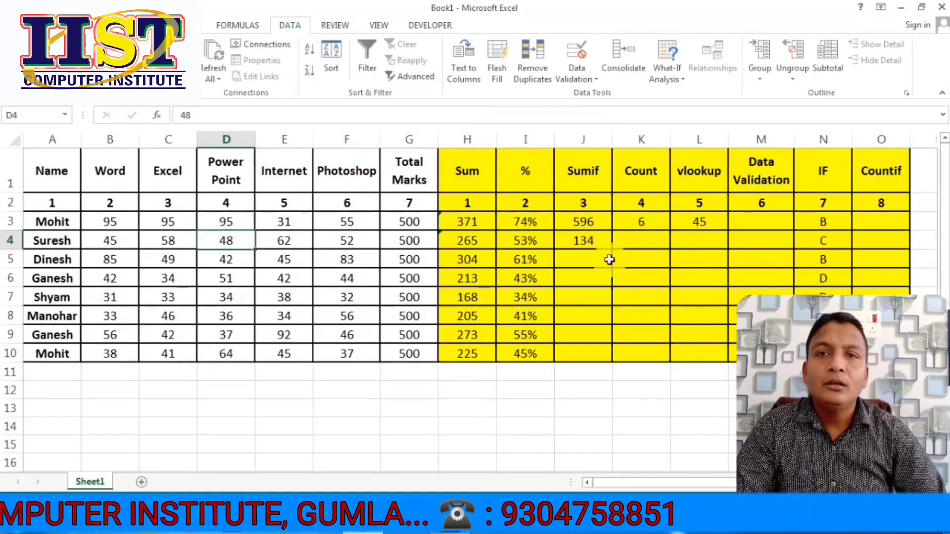
click(278, 223)
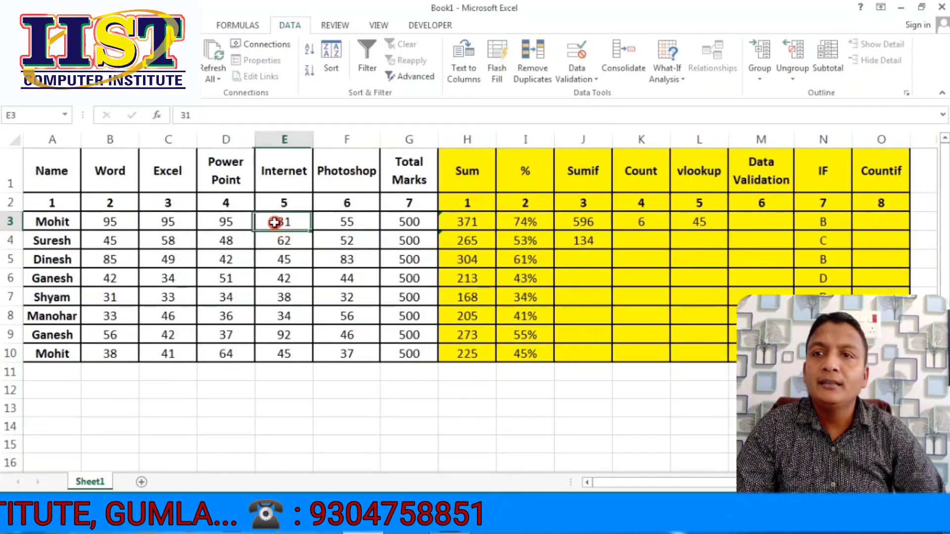
text(95)
key(Return)
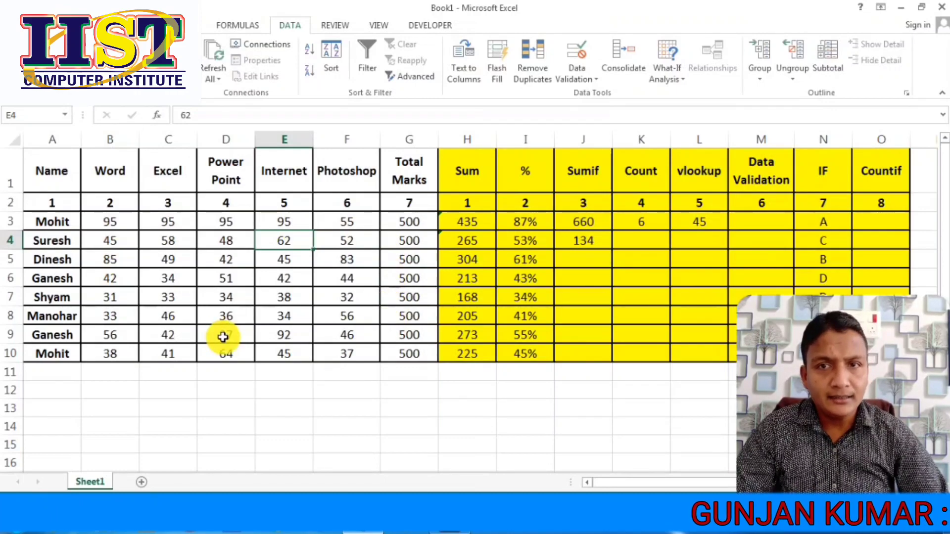
Step: Enter a COUNTIF formula in O3 that counts the marks equal to "44" in the range B3:F10
click(868, 224)
text(=)
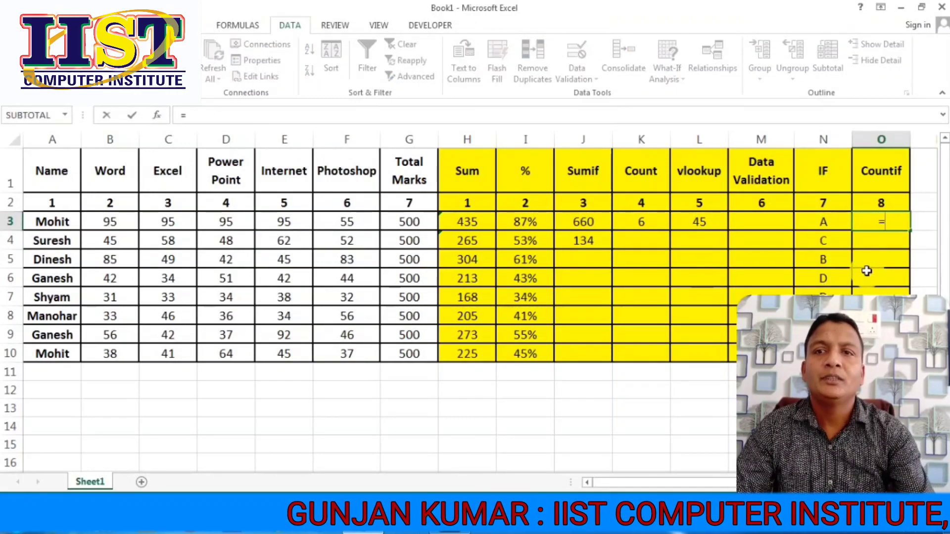
text(COUNT)
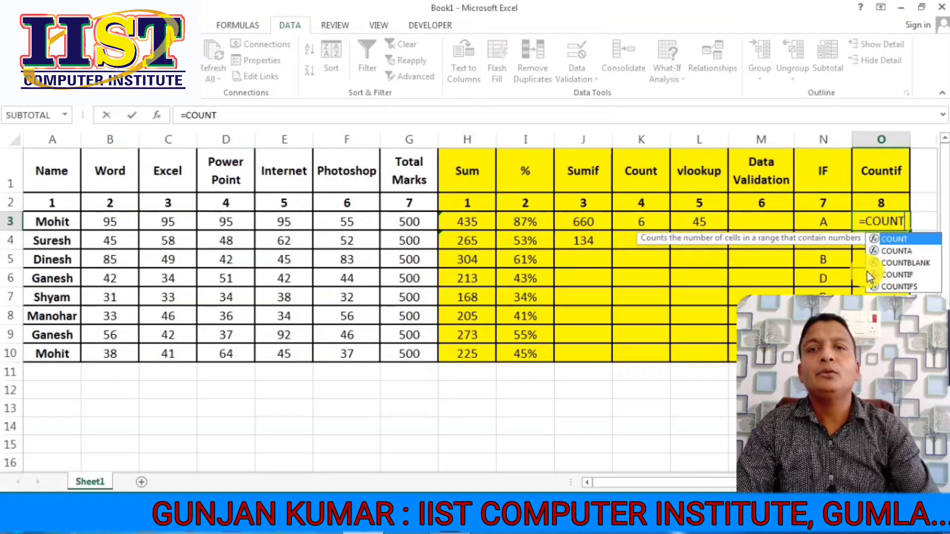
text(IF)
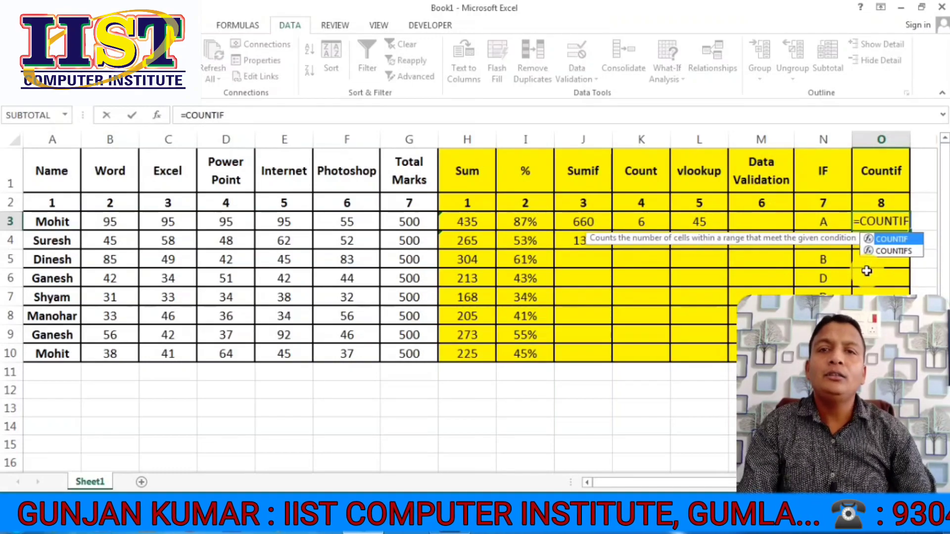
text(()
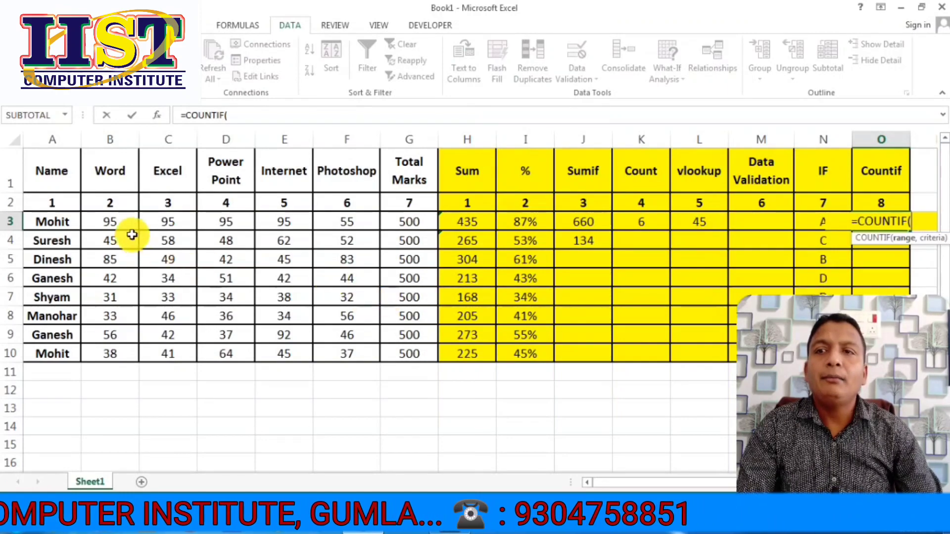
drag(102, 220, 352, 353)
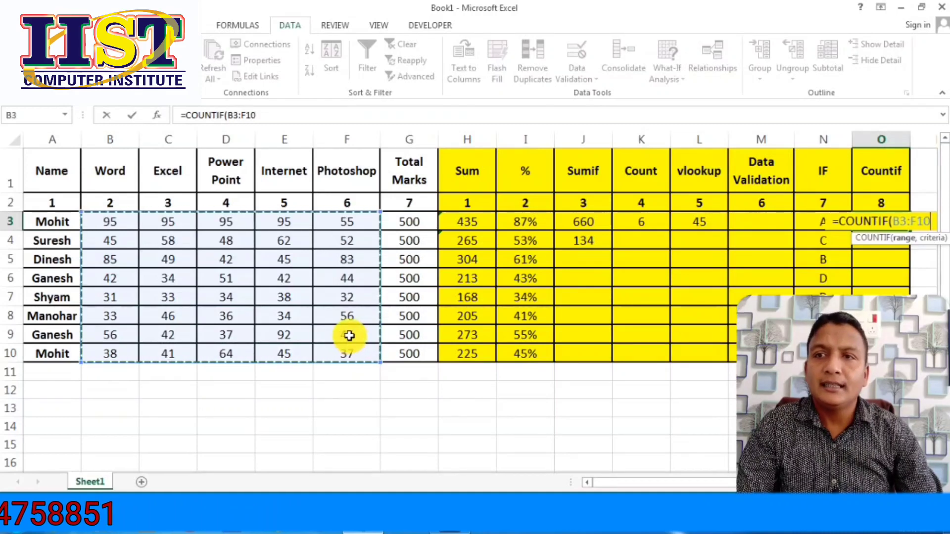
text(,)
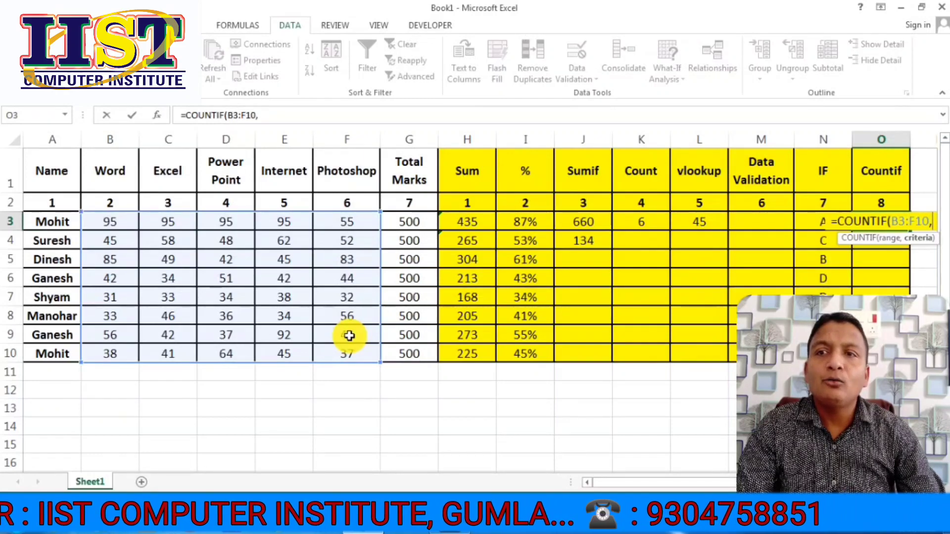
text("44)
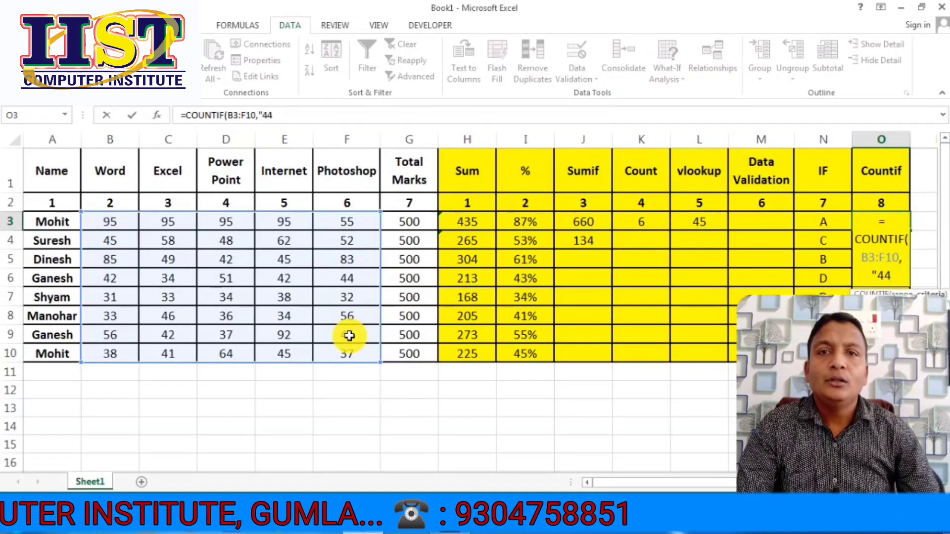
text(")
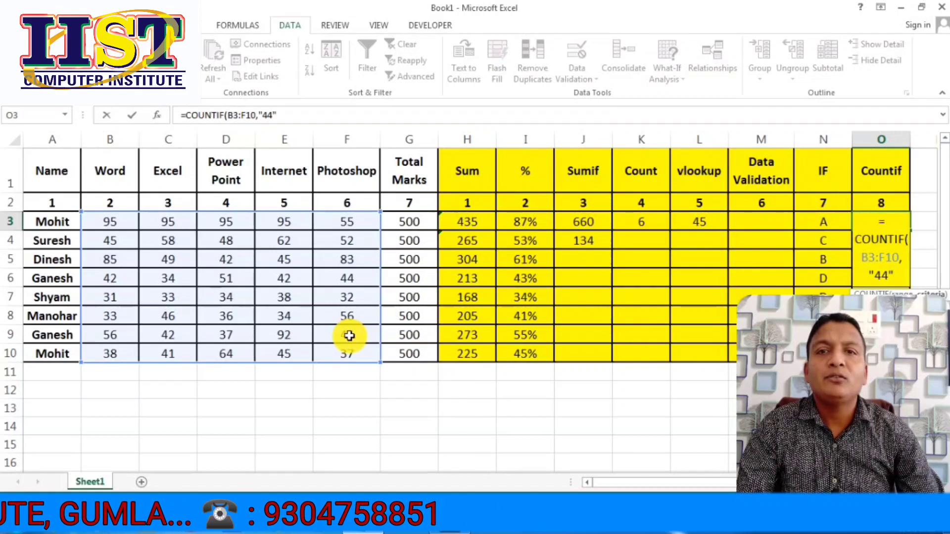
text())
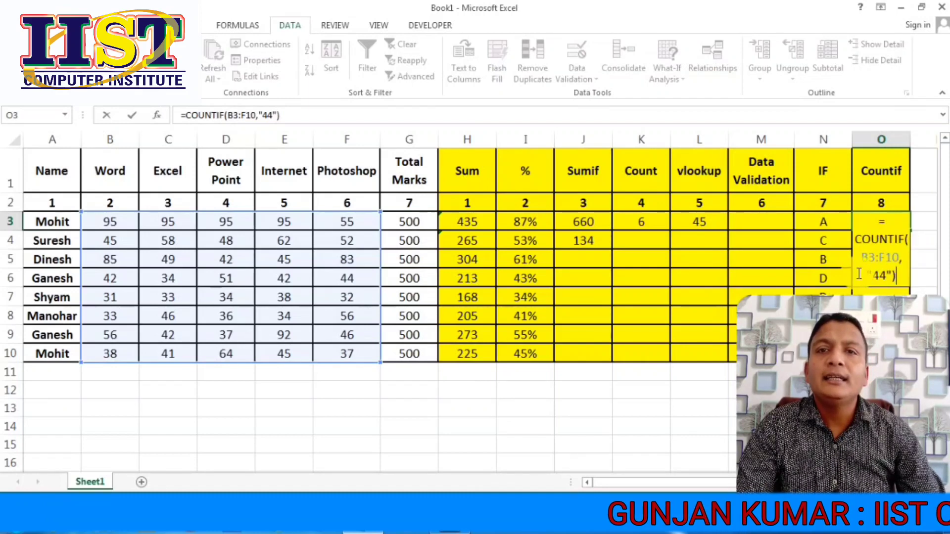
key(Return)
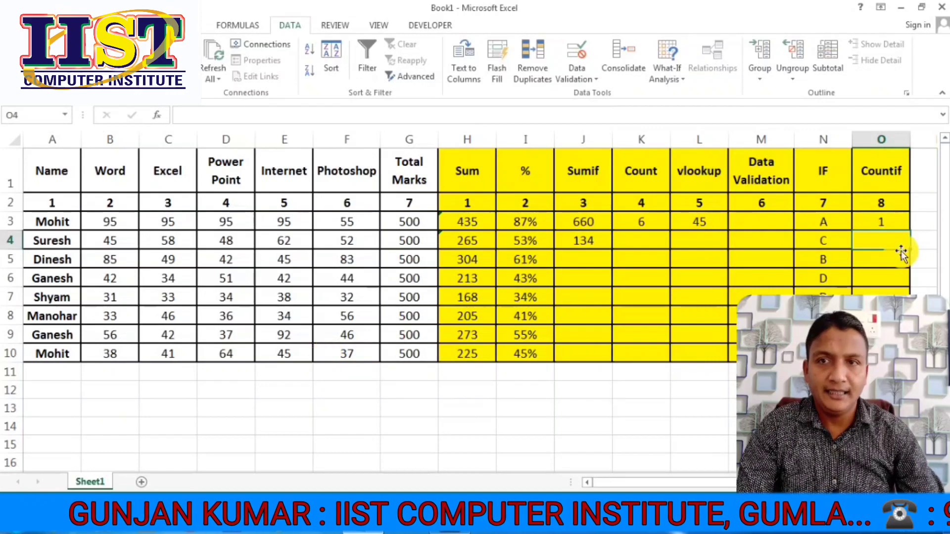
Step: Change the criterion of the COUNTIF formula in O3 to "95"
click(895, 221)
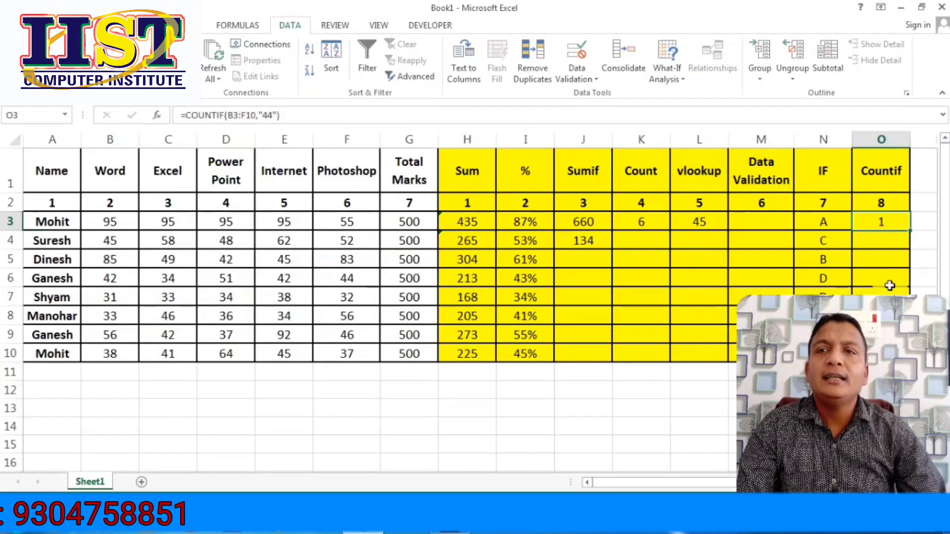
key(F2)
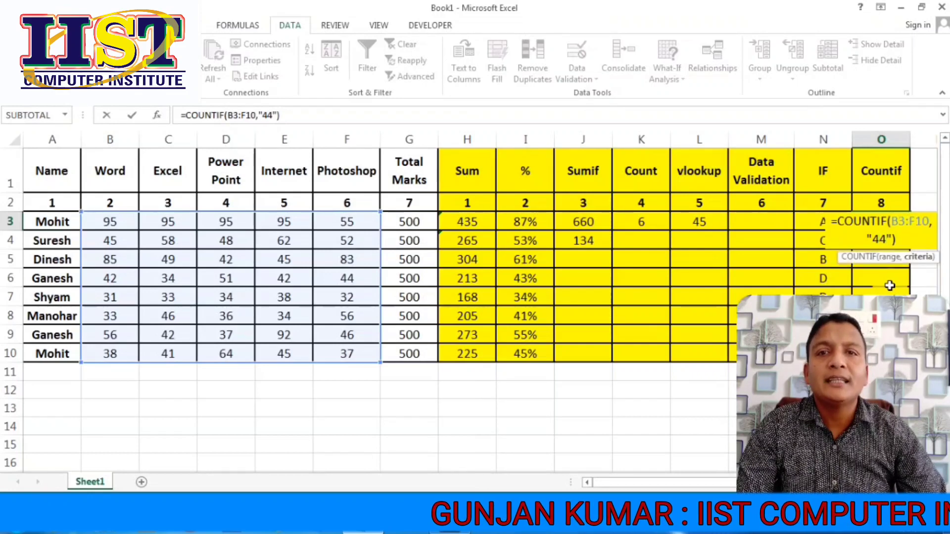
key(BackSpace)
key(BackSpace)
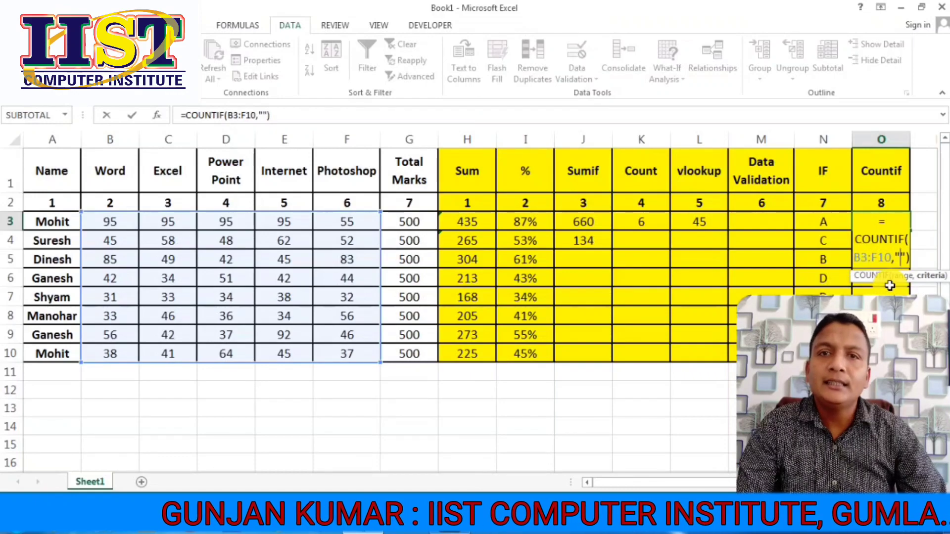
text(95)
key(Return)
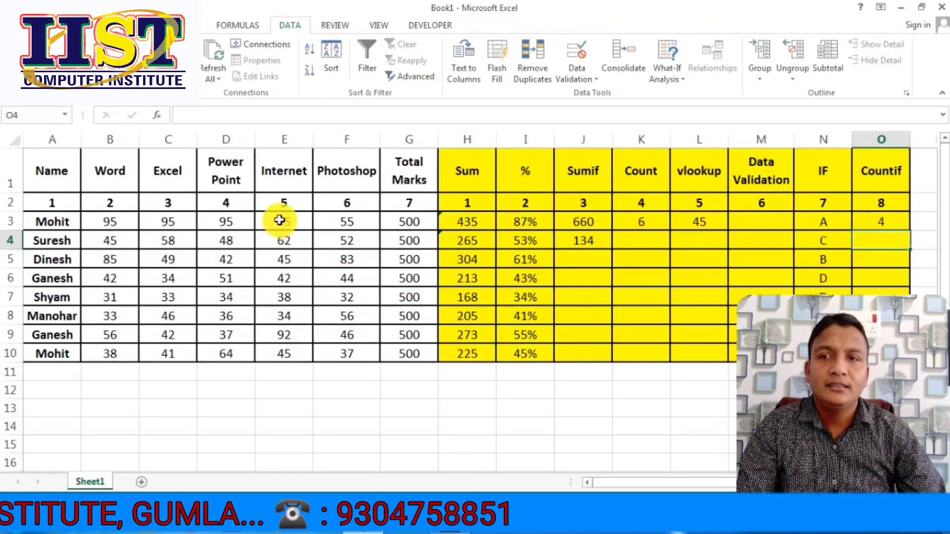
Step: Enter a COUNTIF formula in O5 that counts occurrences of the first student's name in the range A1:F10
click(866, 261)
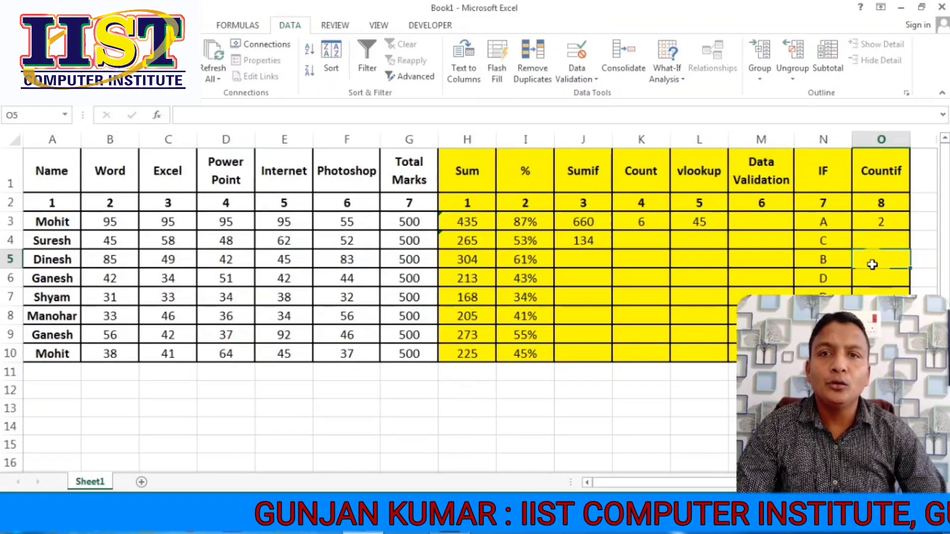
text(=C)
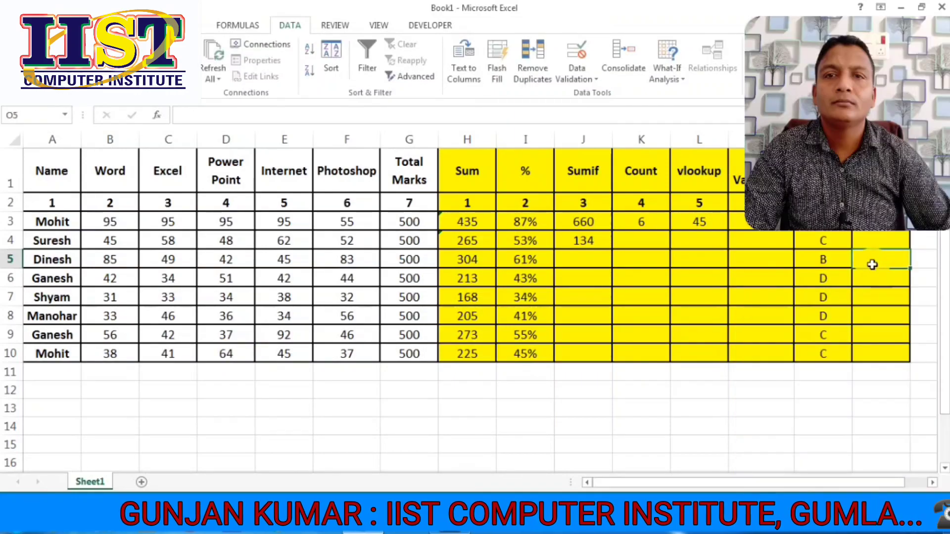
text(OUNTIF)
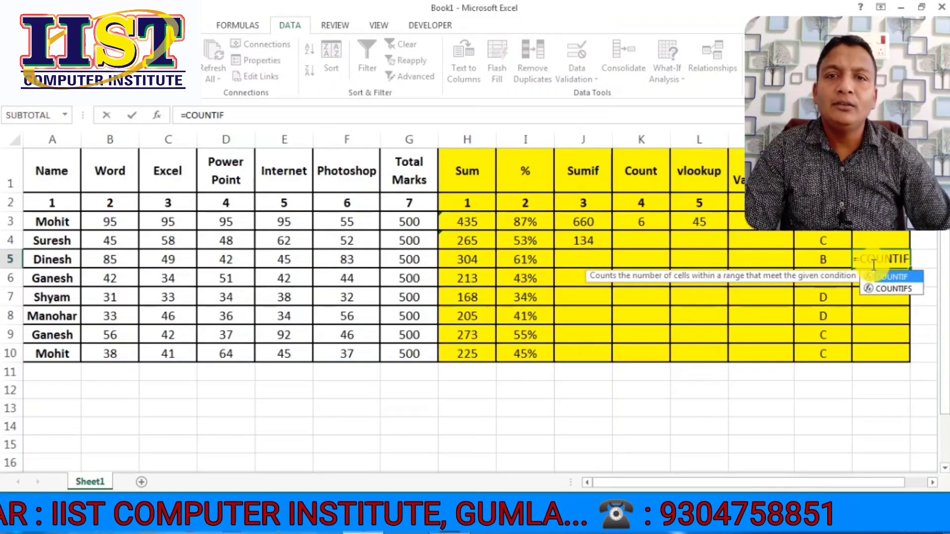
text(()
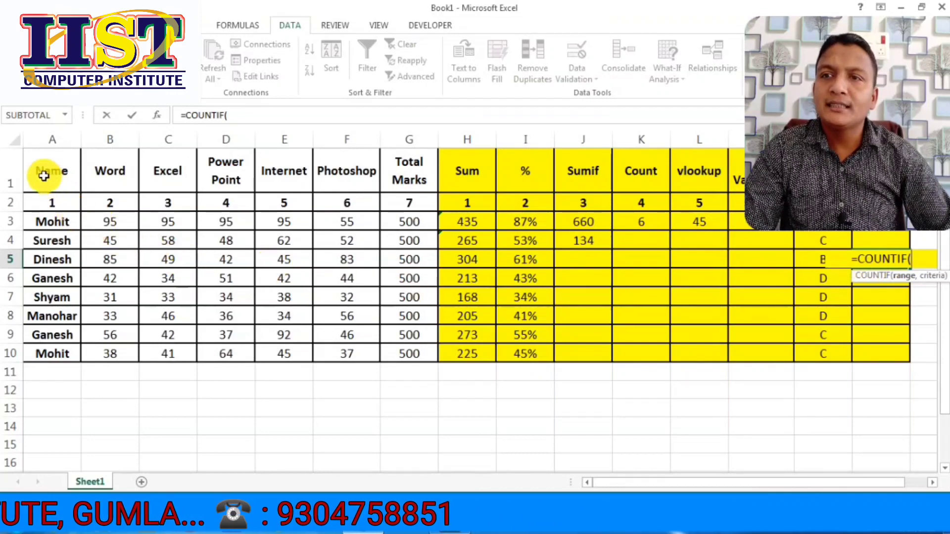
drag(42, 178, 359, 355)
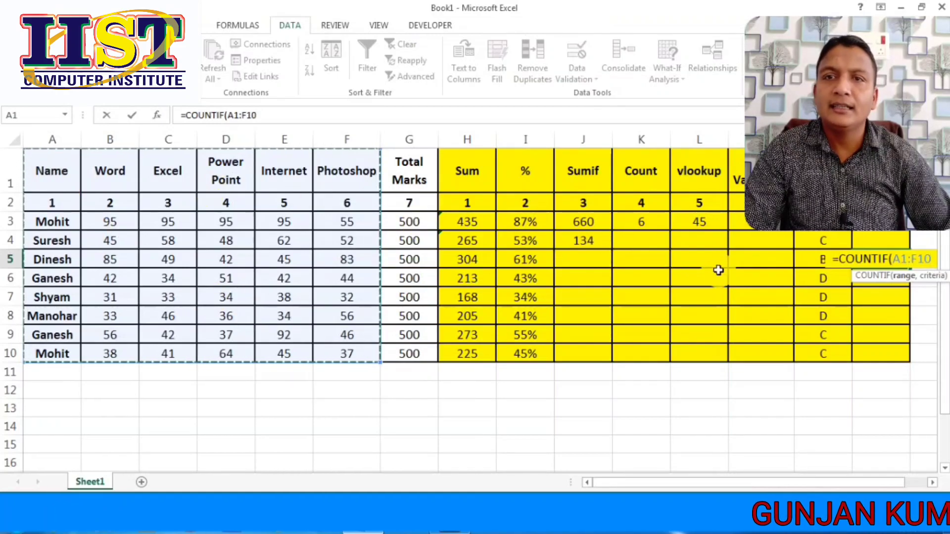
text(,)
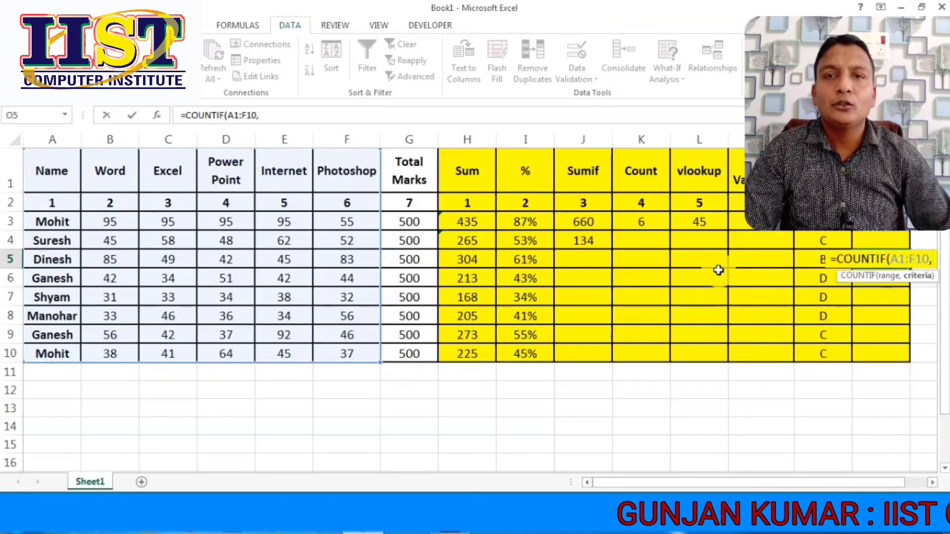
text("m)
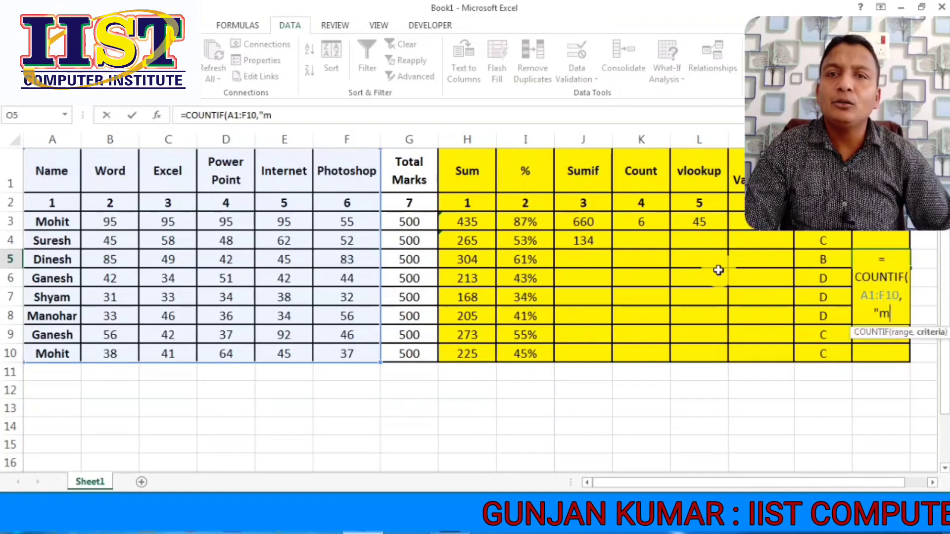
key(BackSpace)
key(BackSpace)
key(BackSpace)
key(BackSpace)
key(BackSpace)
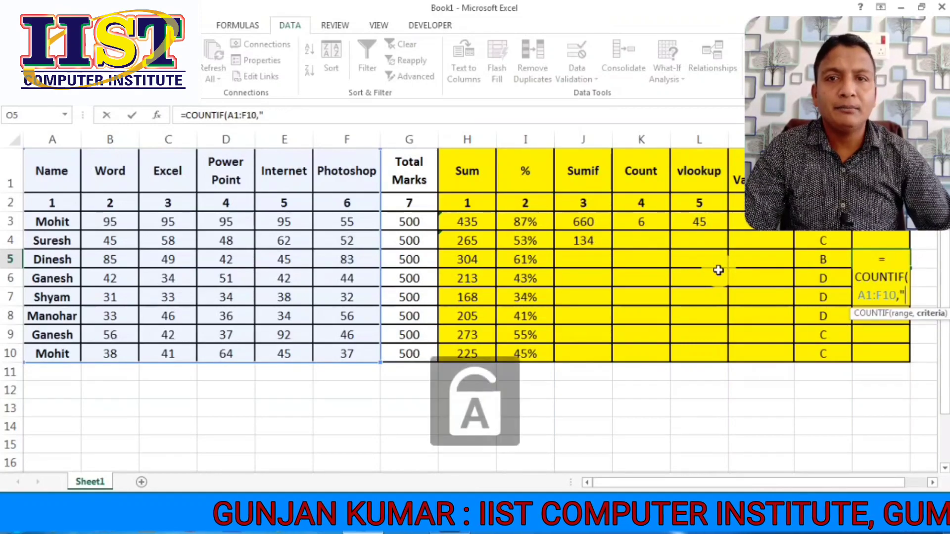
text(Mohit)
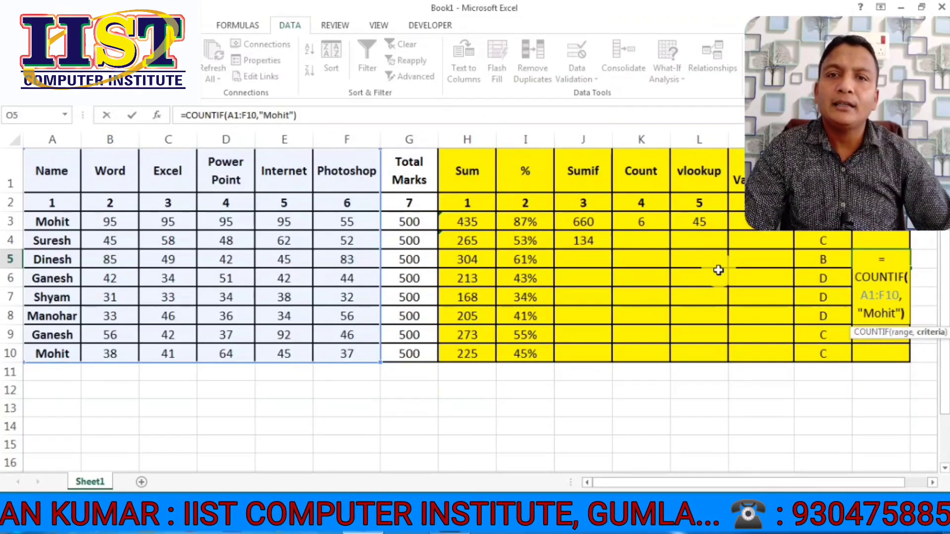
key(Return)
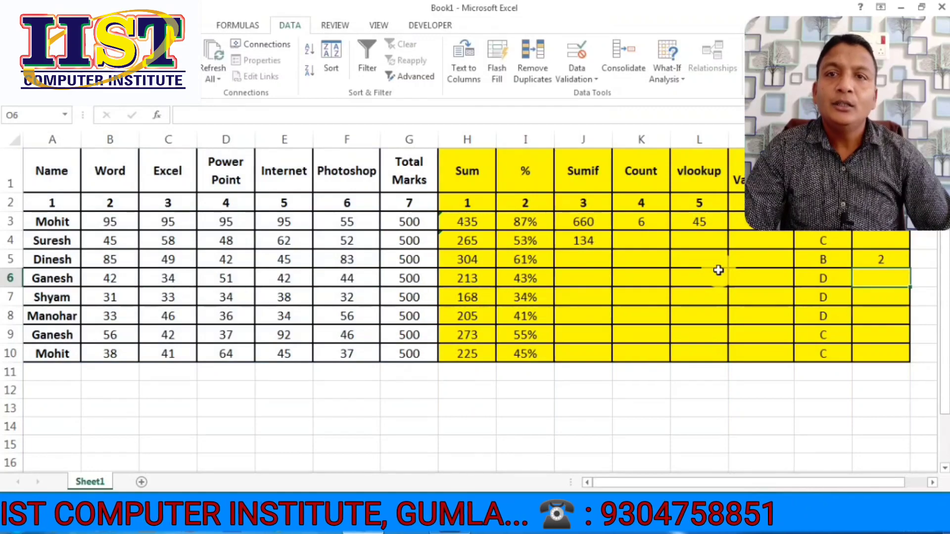